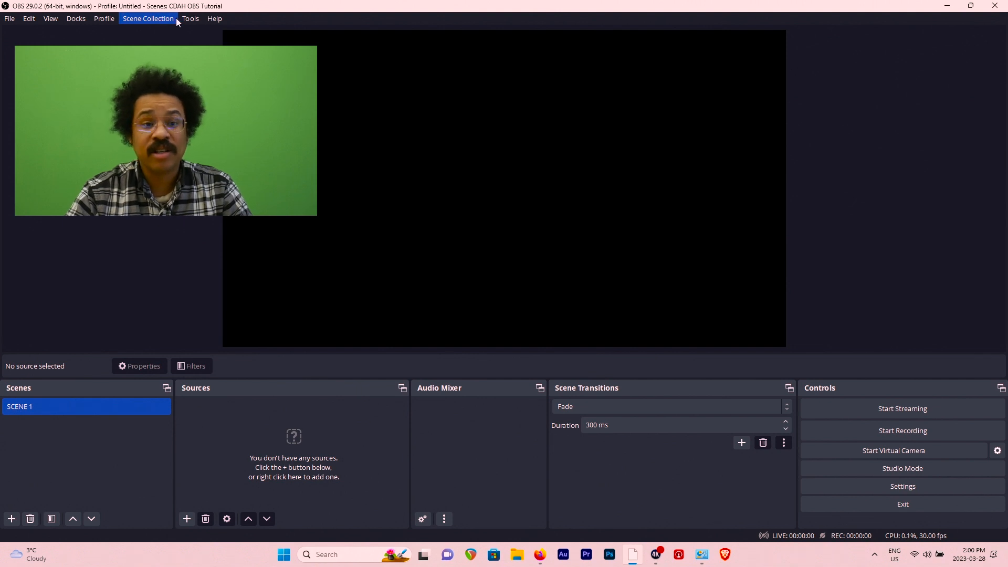
- Enable Studio Mode to show the preview and program views side by side
click(152, 19)
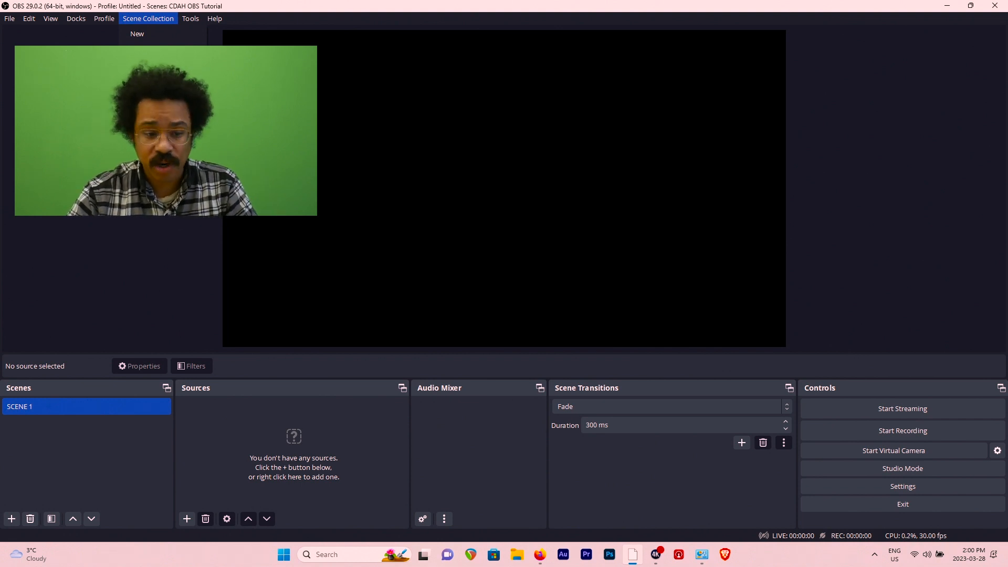
key(Escape)
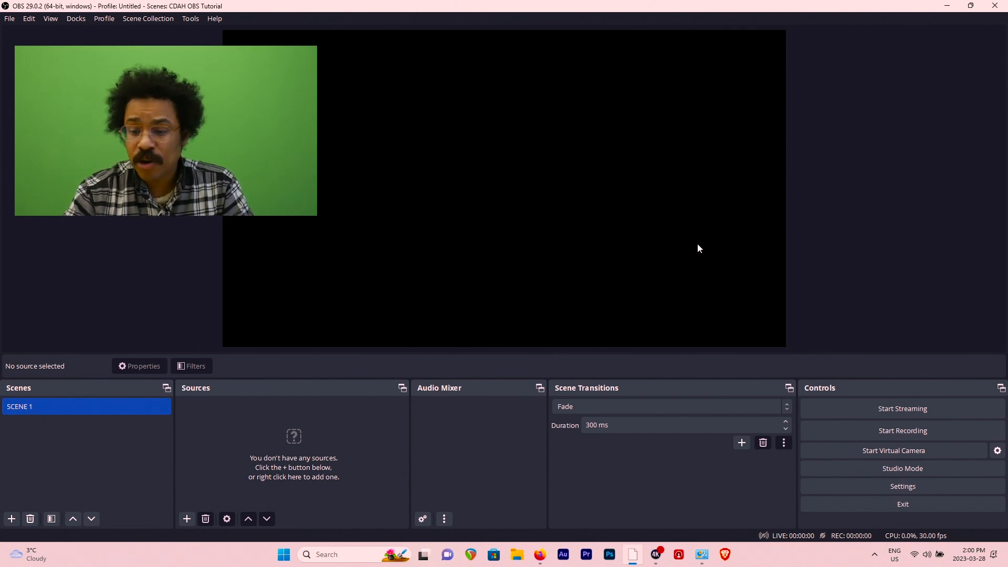
click(839, 472)
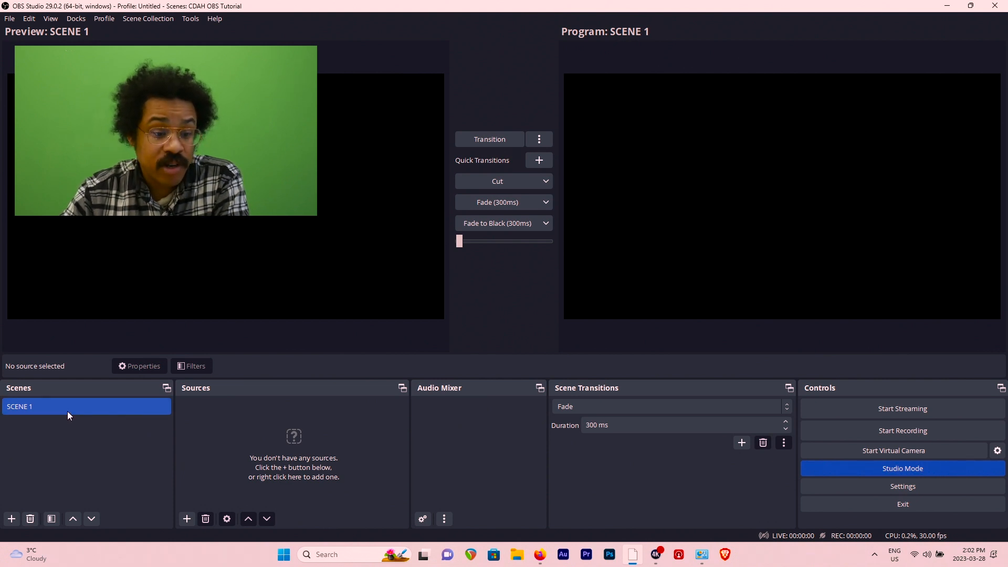
- Bring up the prompt for adding a new scene and dismiss it without creating one
click(11, 520)
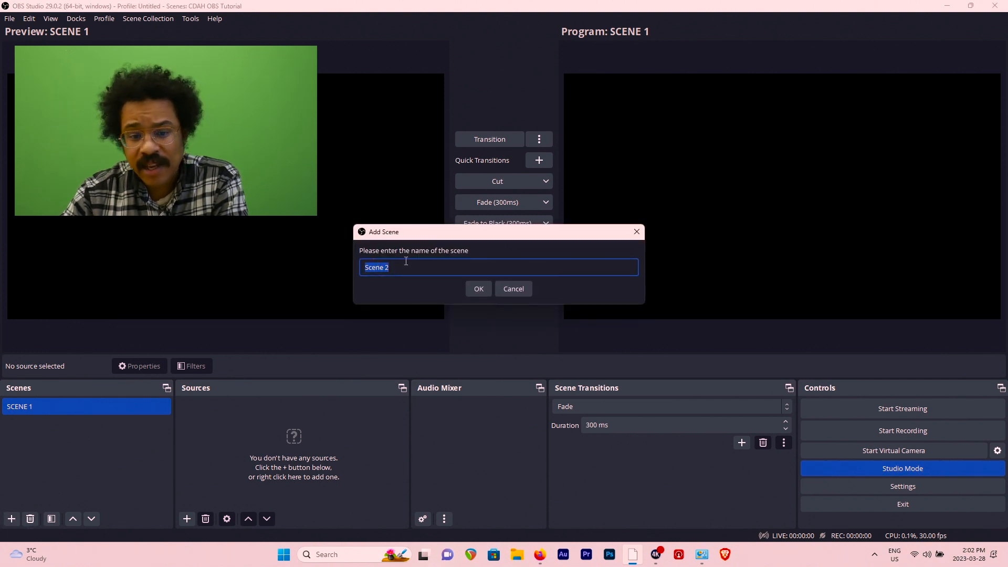
click(526, 292)
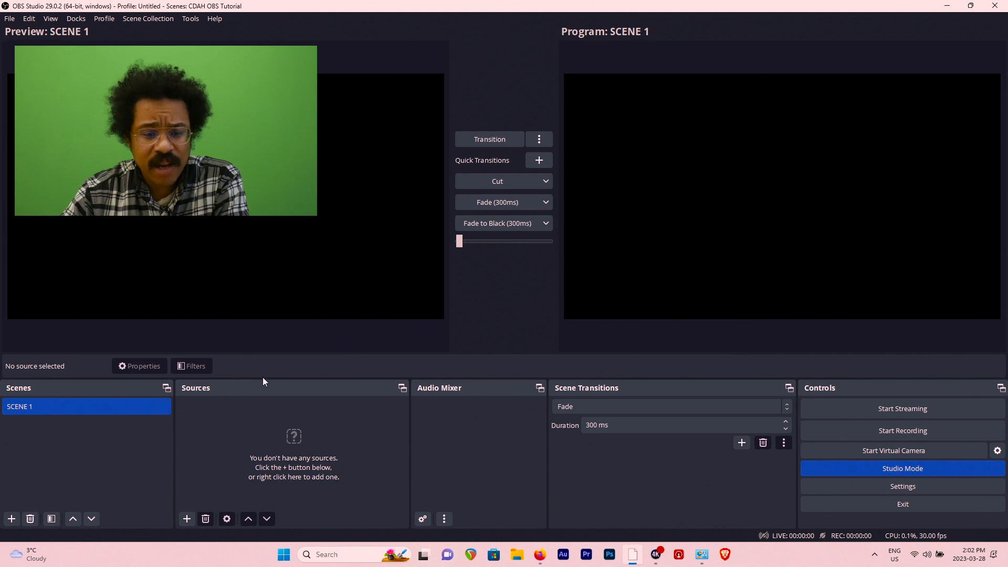
- Add a new Video Capture Device source named WEB Cam to SCENE 1
click(187, 519)
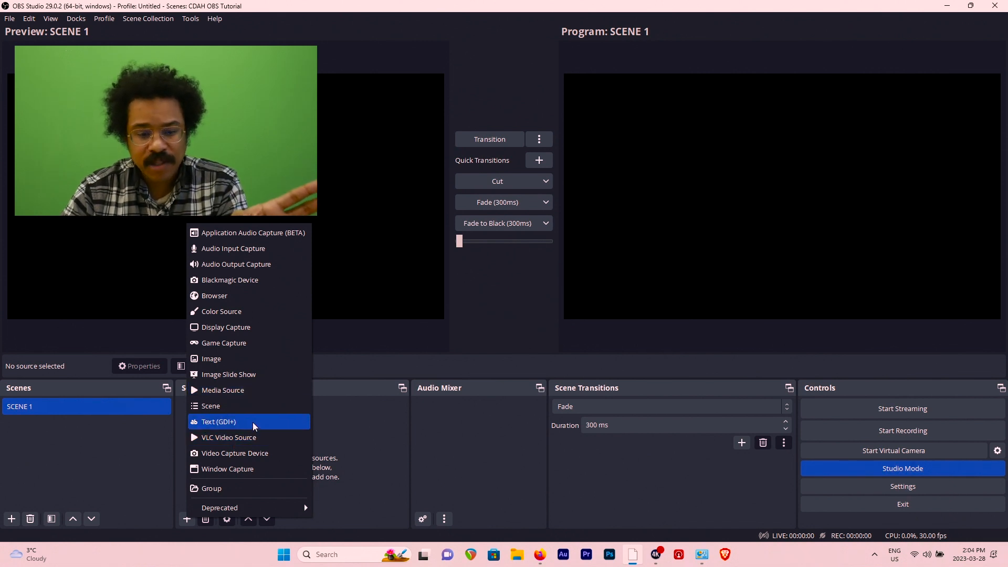
click(258, 453)
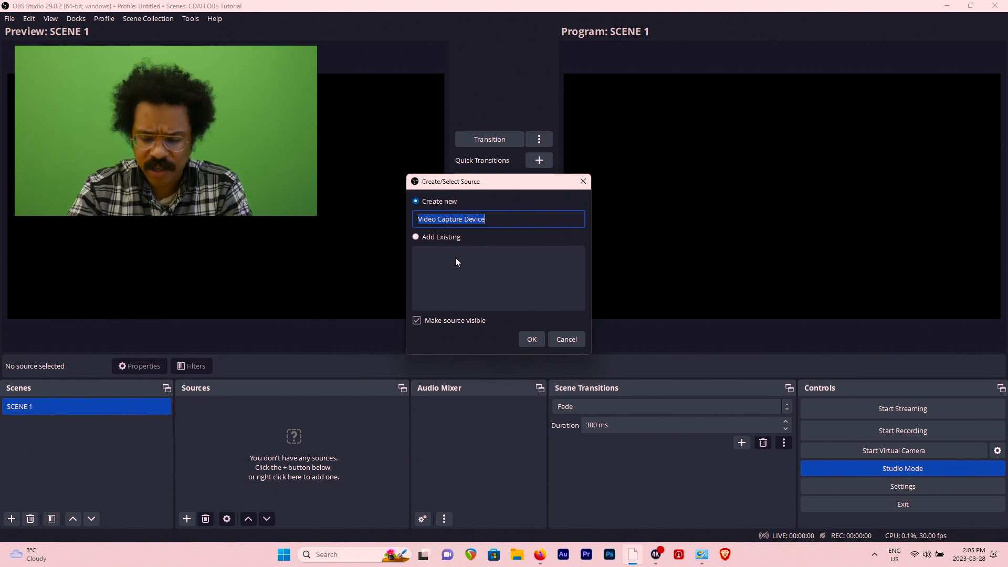
text(W)
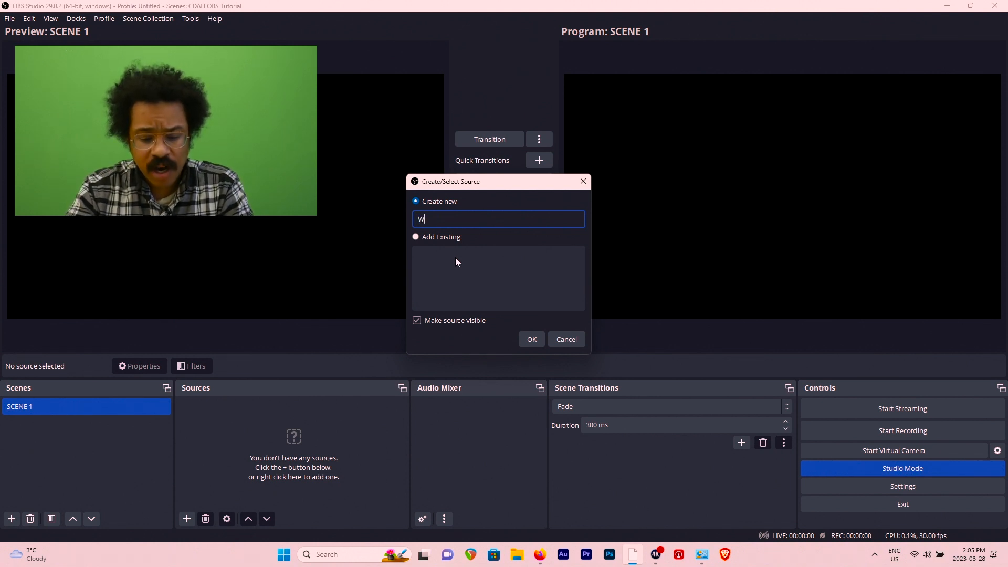
text(EB Cam)
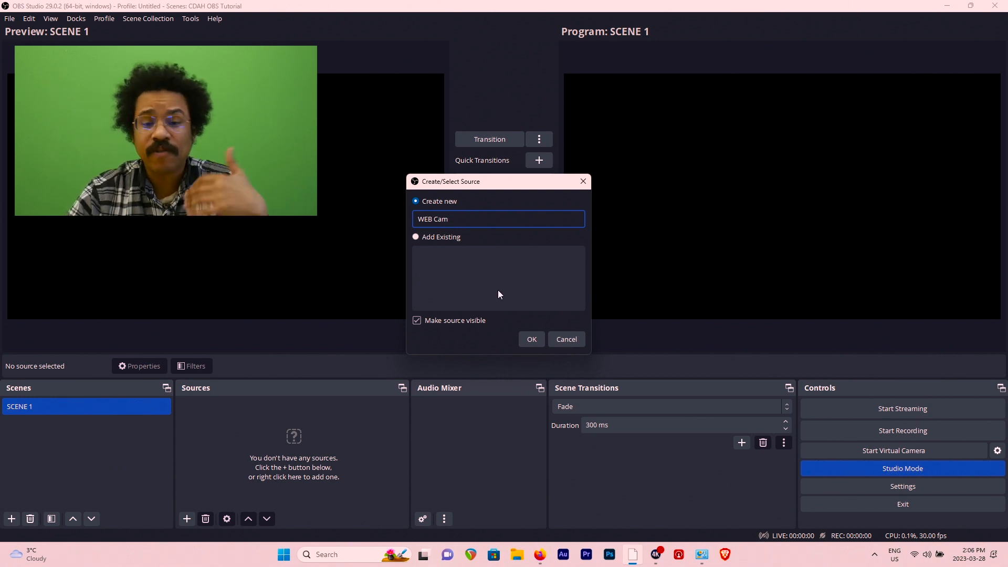
click(530, 339)
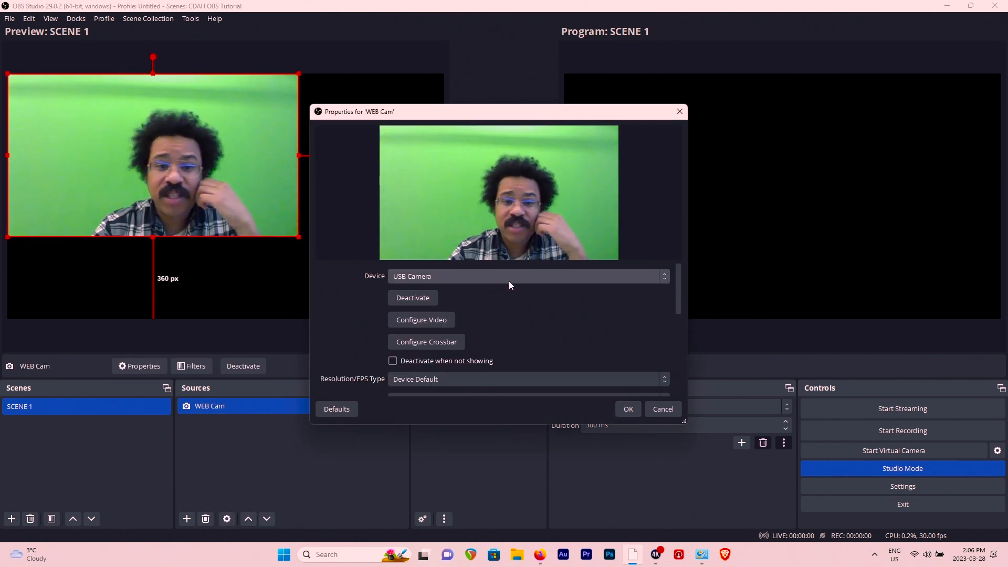
- Choose USB Camera as the WEB Cam source's device and fit its image to the whole canvas
click(456, 275)
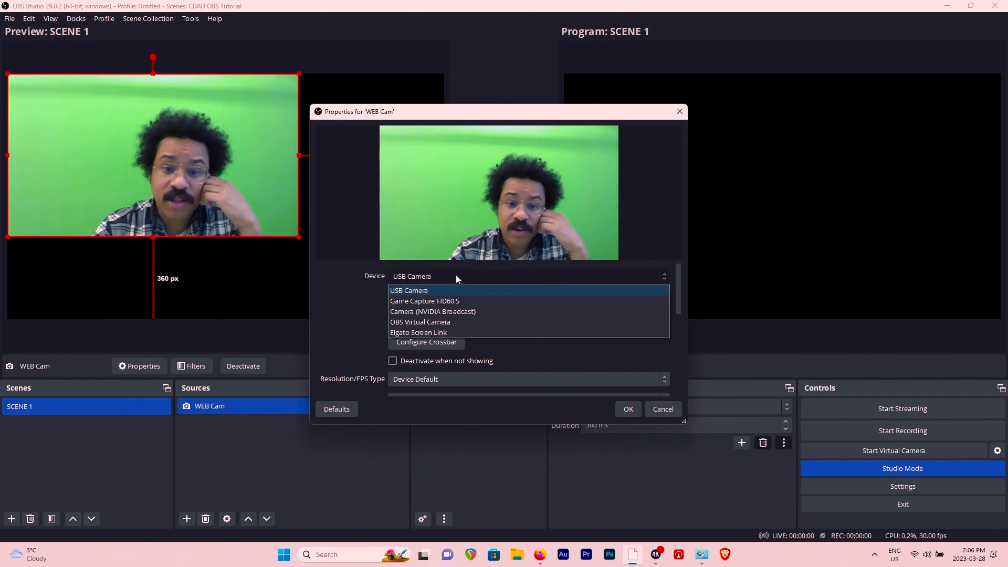
click(433, 289)
scroll(507, 342, down, 1)
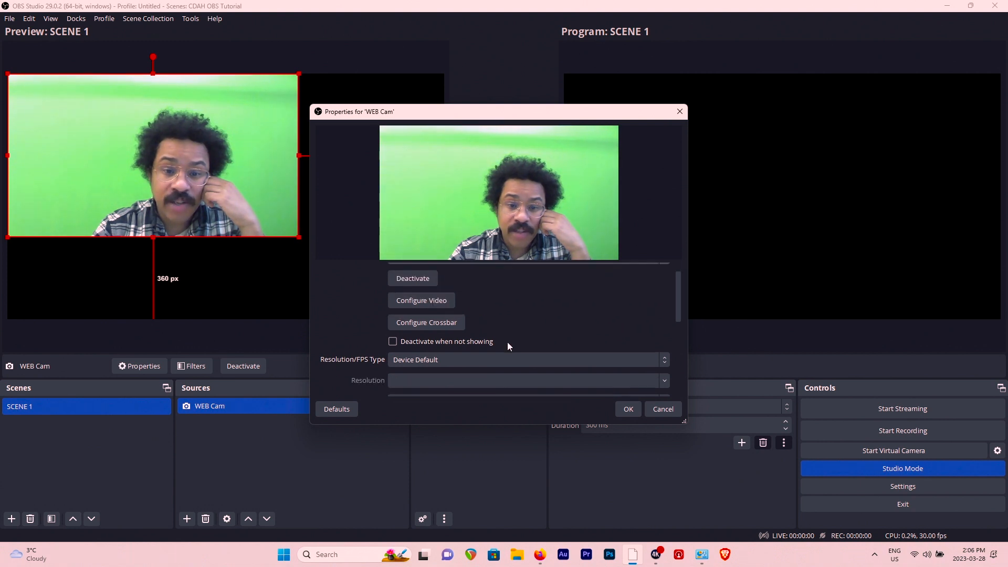
scroll(513, 320, up, 1)
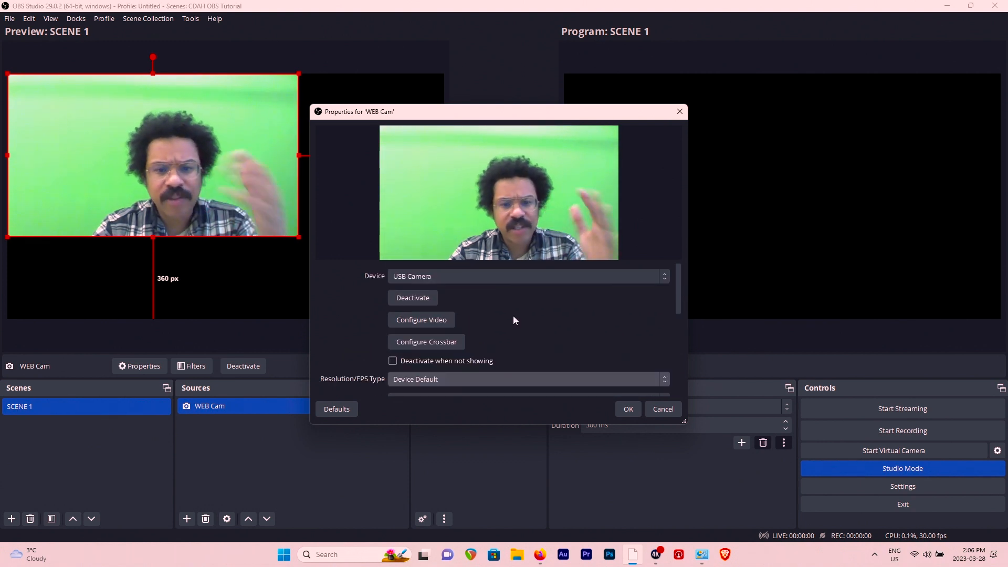
scroll(513, 319, down, 2)
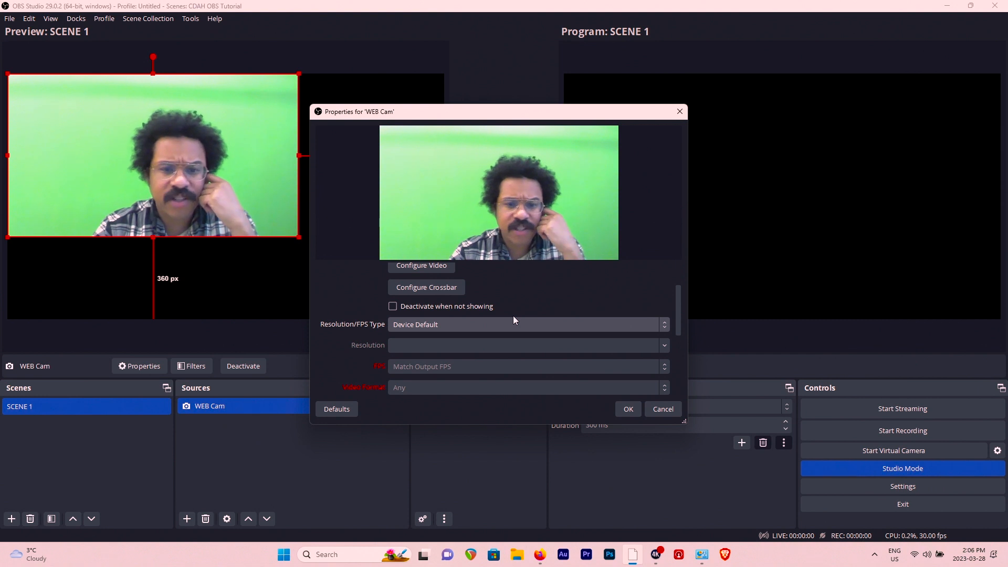
click(628, 412)
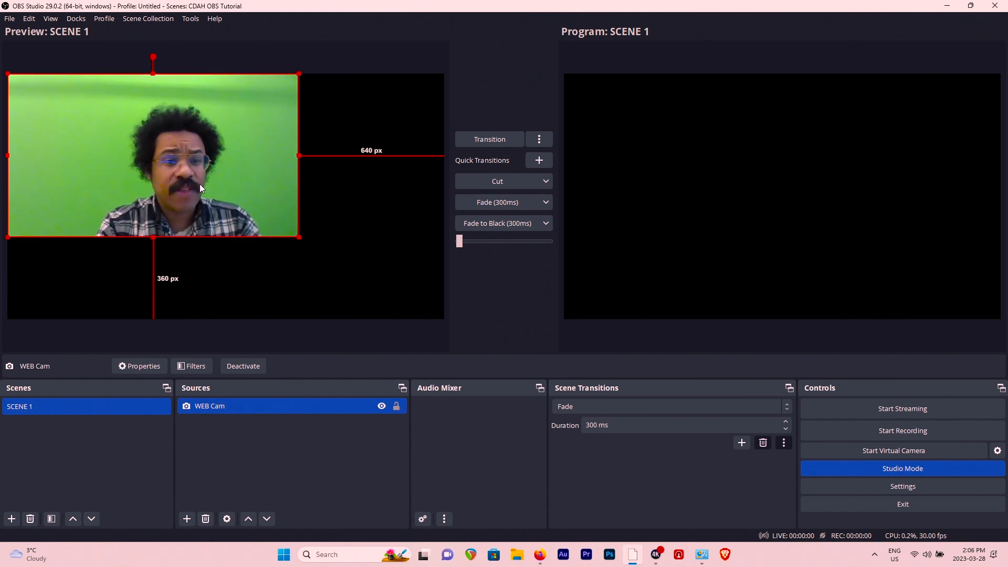
key(ctrl+f)
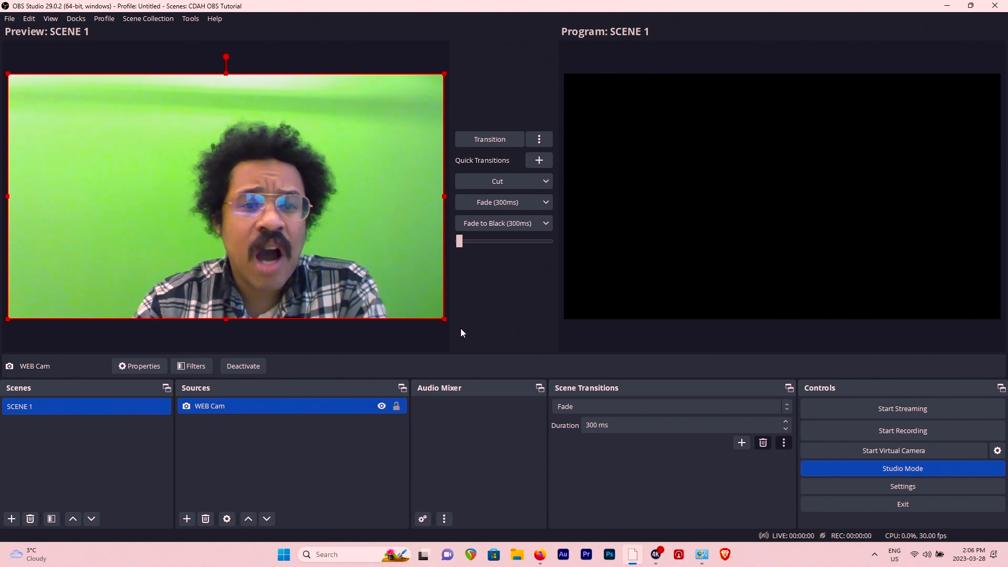
click(186, 519)
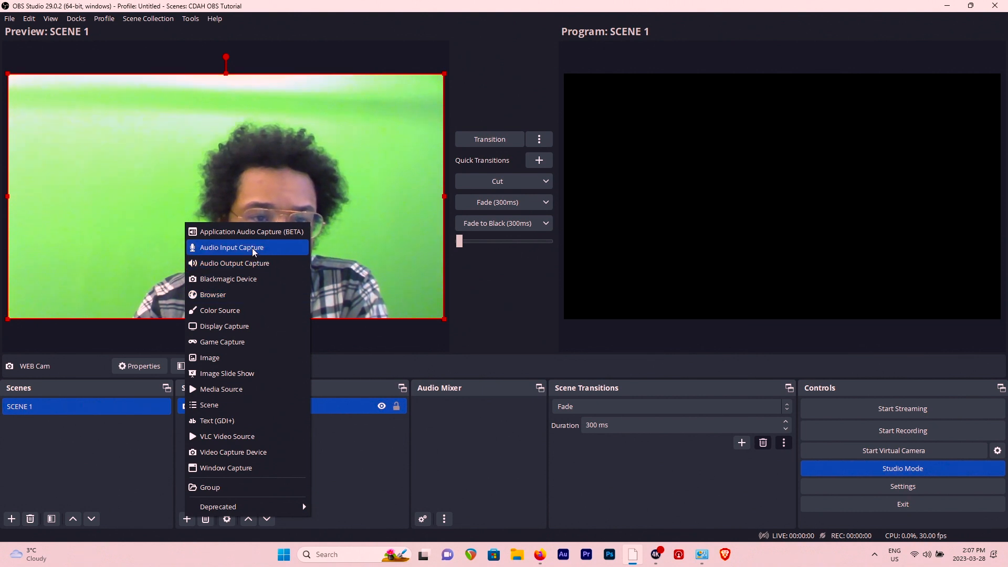
click(179, 503)
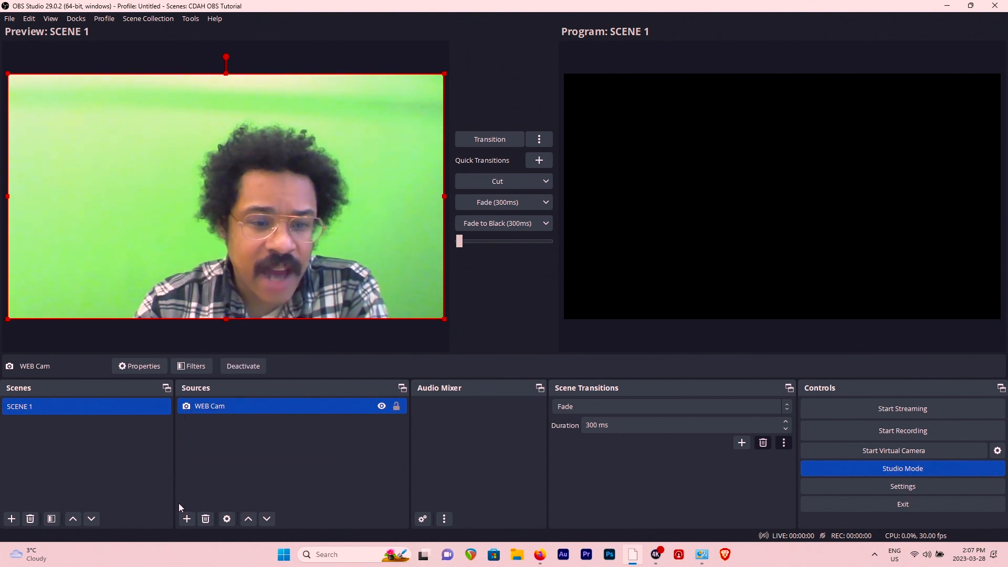
click(179, 503)
- Add a new Audio Input Capture source named COMP Mic to SCENE 1
click(186, 518)
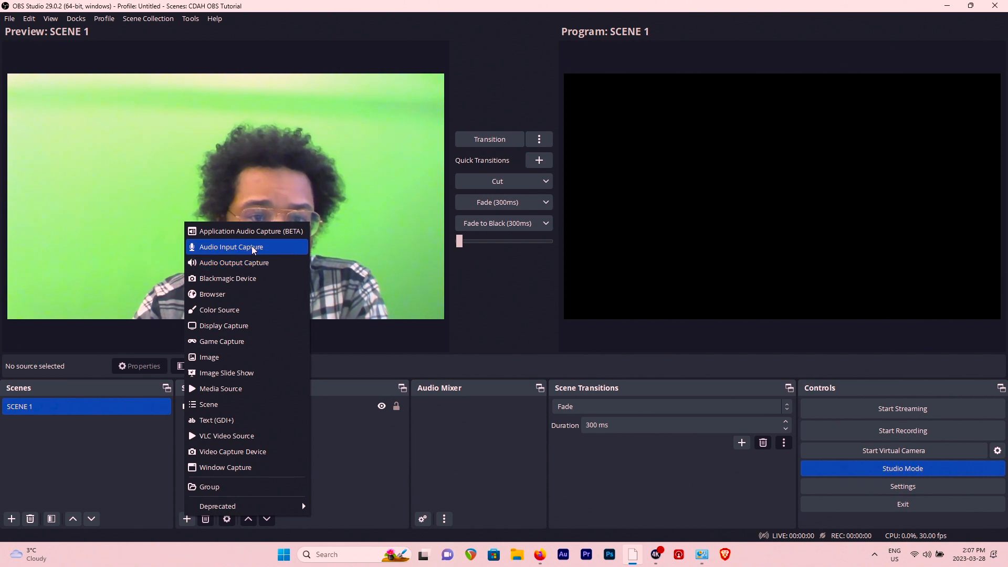
click(251, 246)
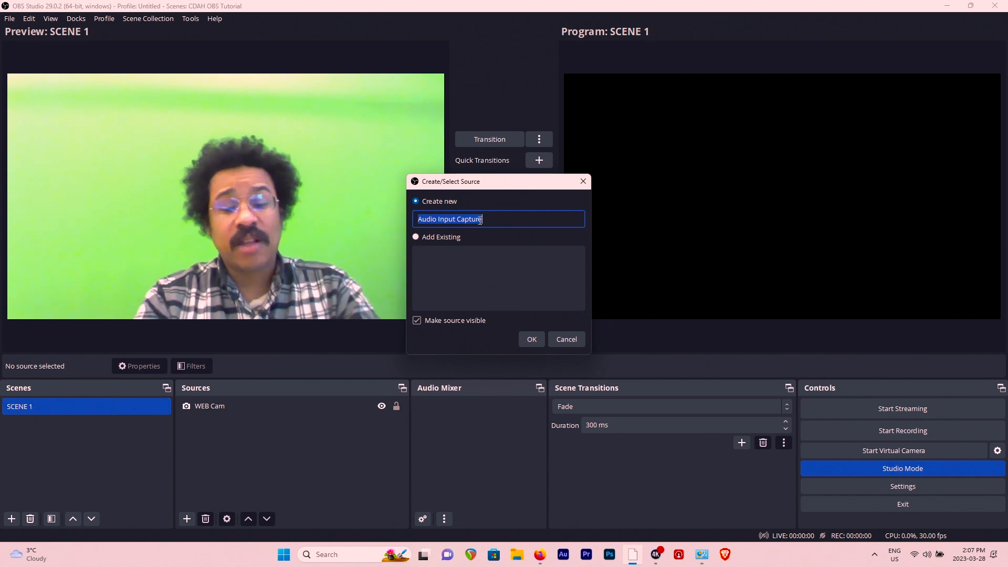
text(CP)
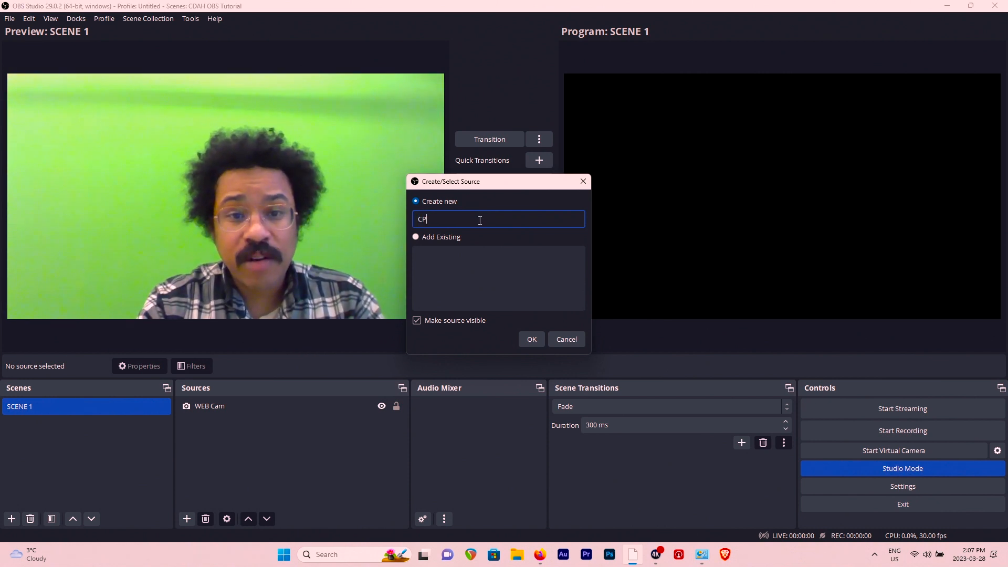
key(BackSpace)
text(OMP M)
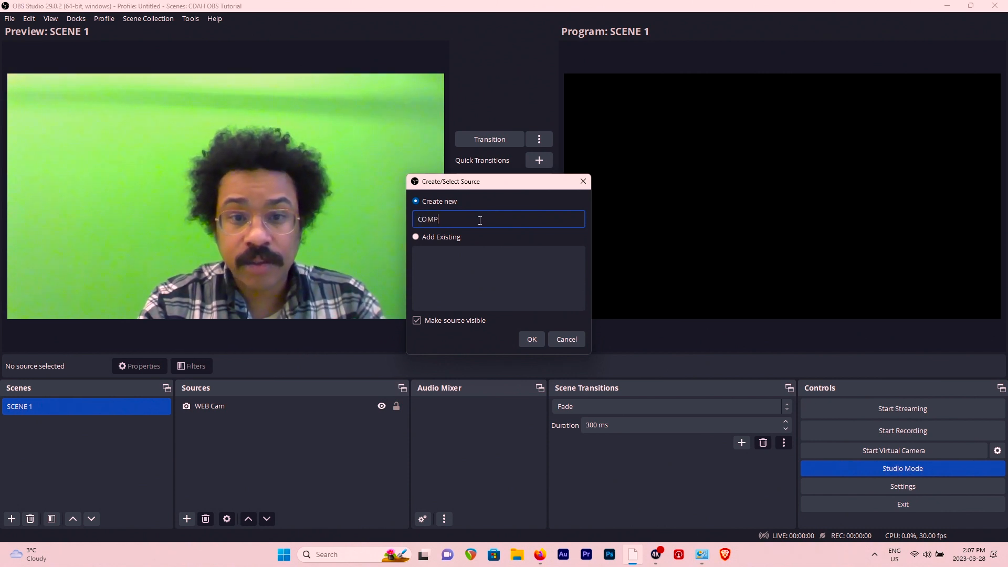
text(oc)
key(BackSpace)
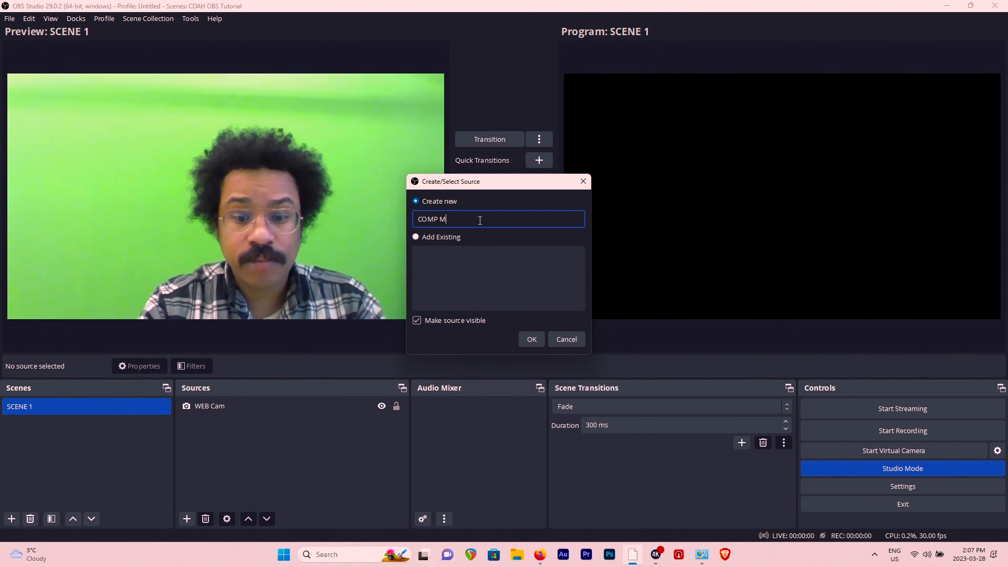
click(532, 339)
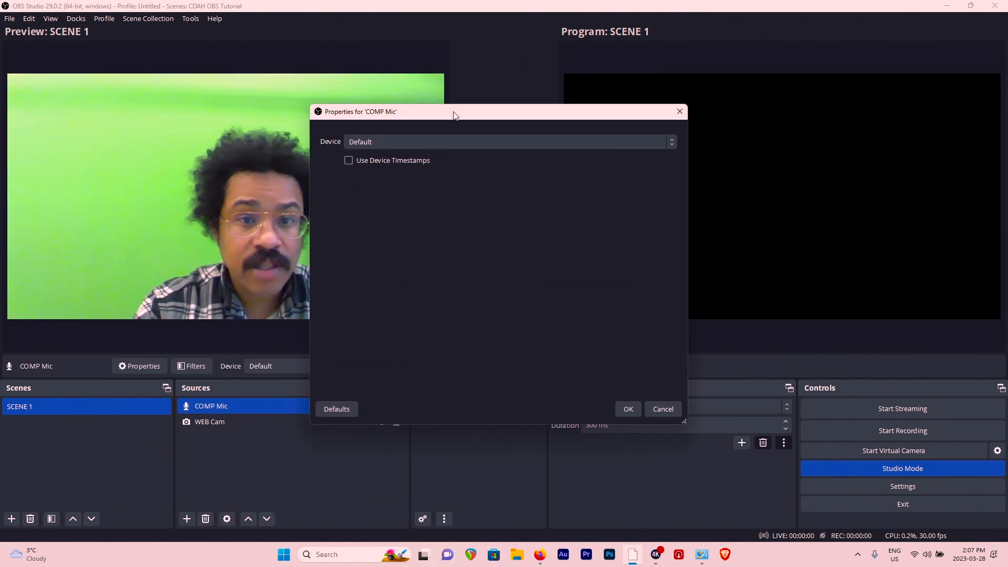
- Set the COMP Mic source's device to Microphone (Realtek(R) Audio) and confirm its properties
click(441, 142)
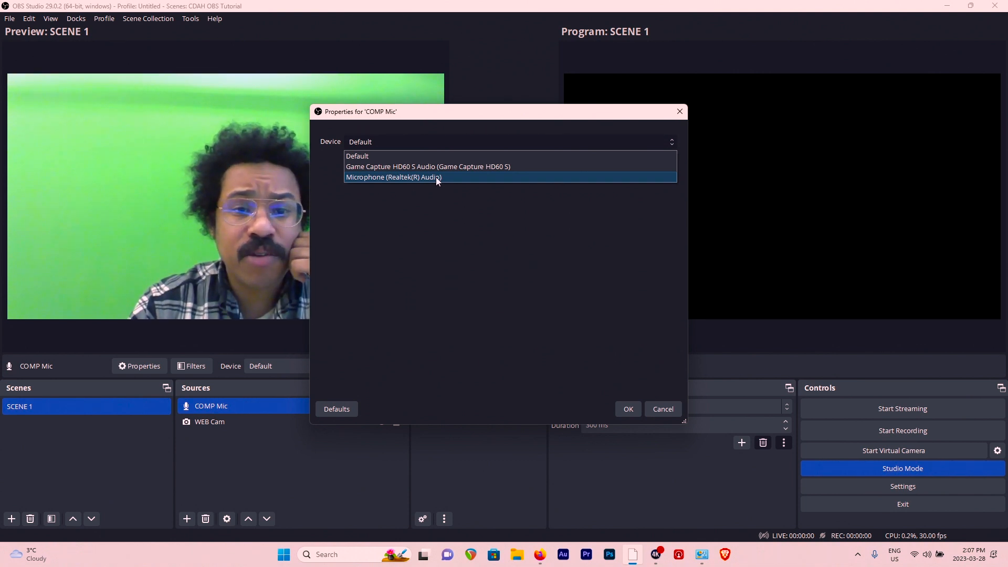
click(436, 177)
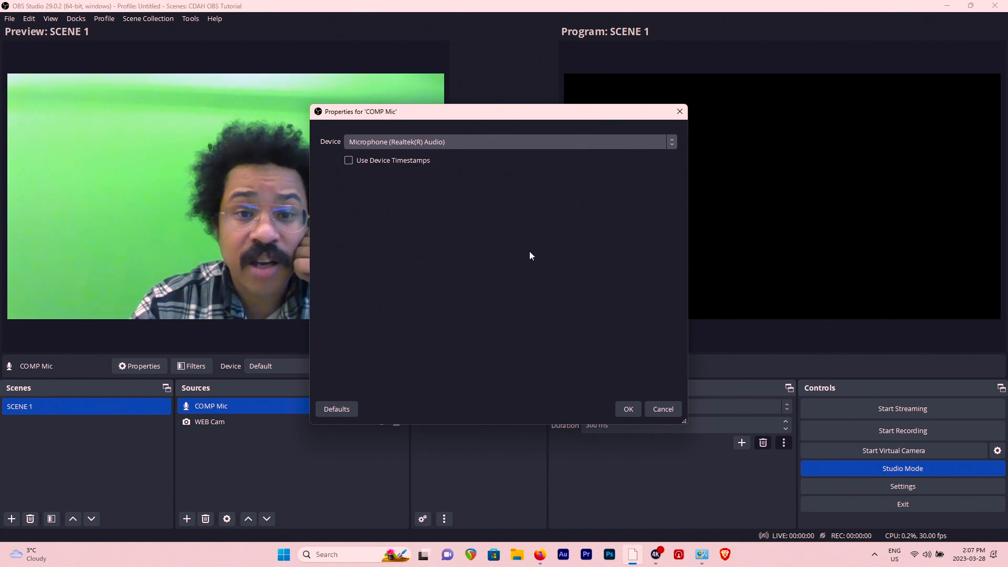
click(628, 409)
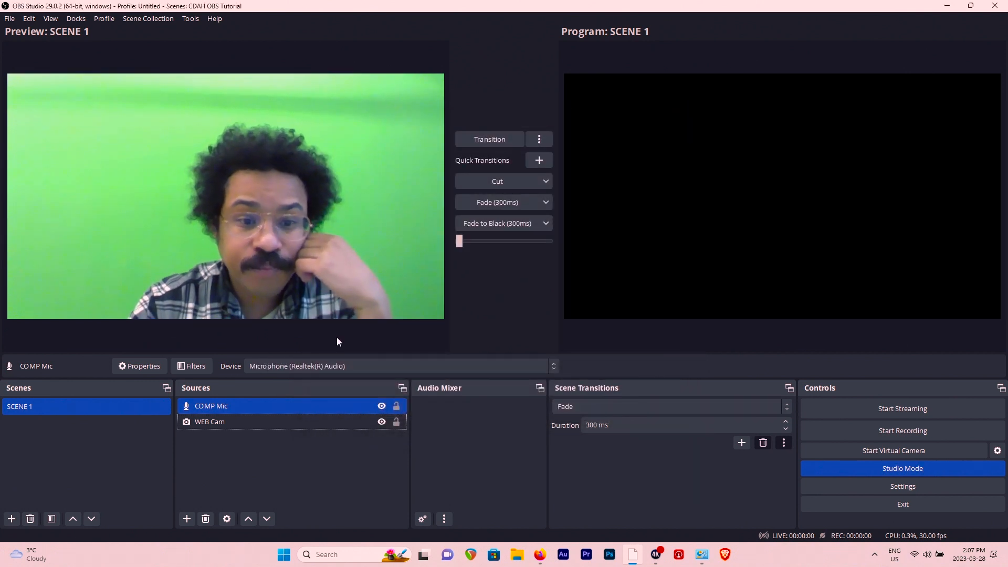
click(320, 440)
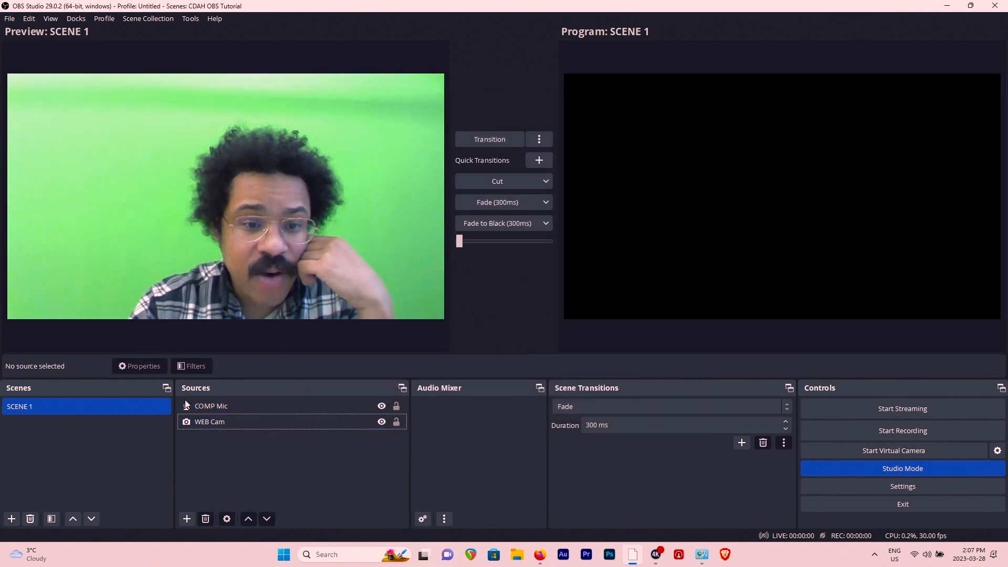
click(227, 406)
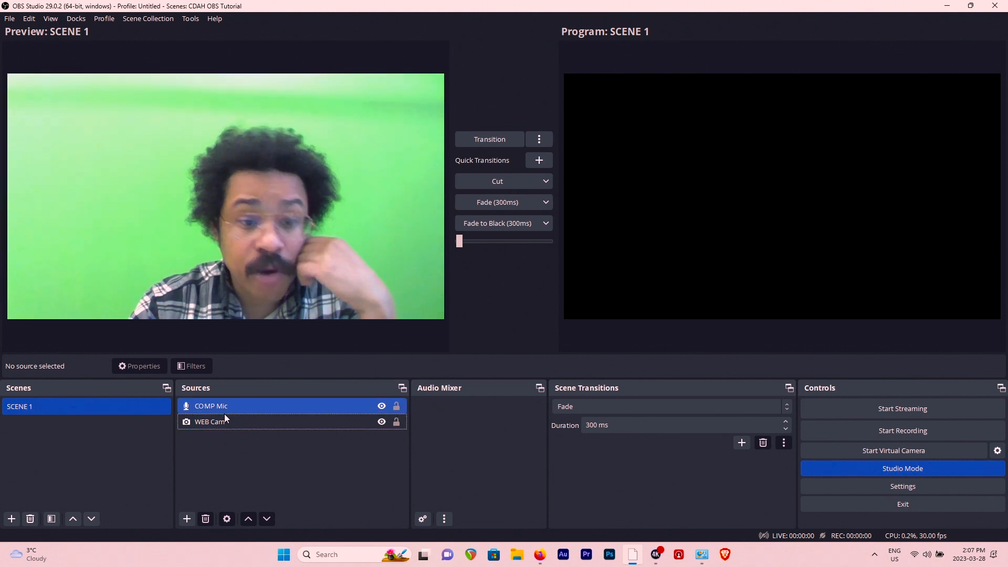
click(223, 422)
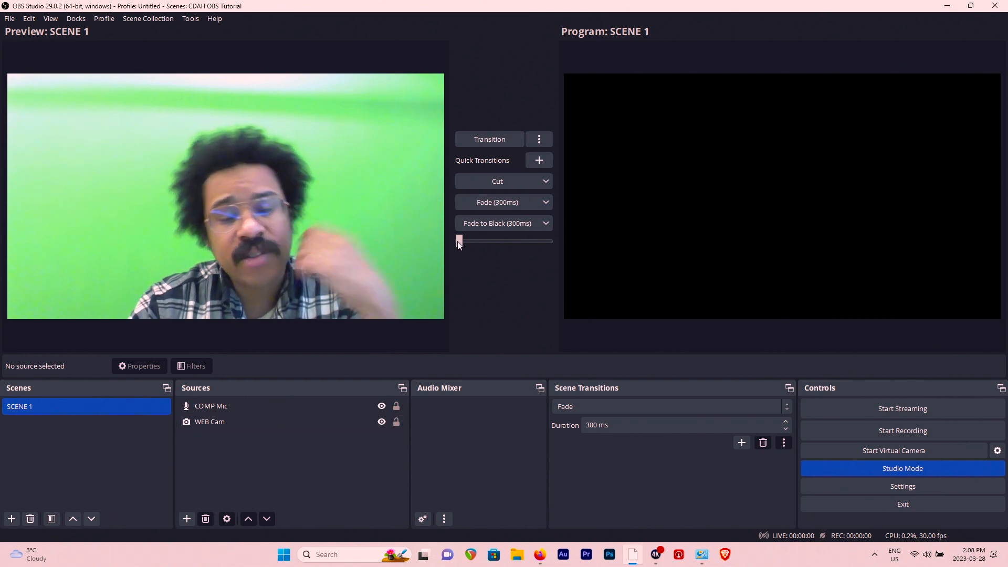
- Manually transition SCENE 1 from the preview to the live program output
drag(460, 245, 566, 240)
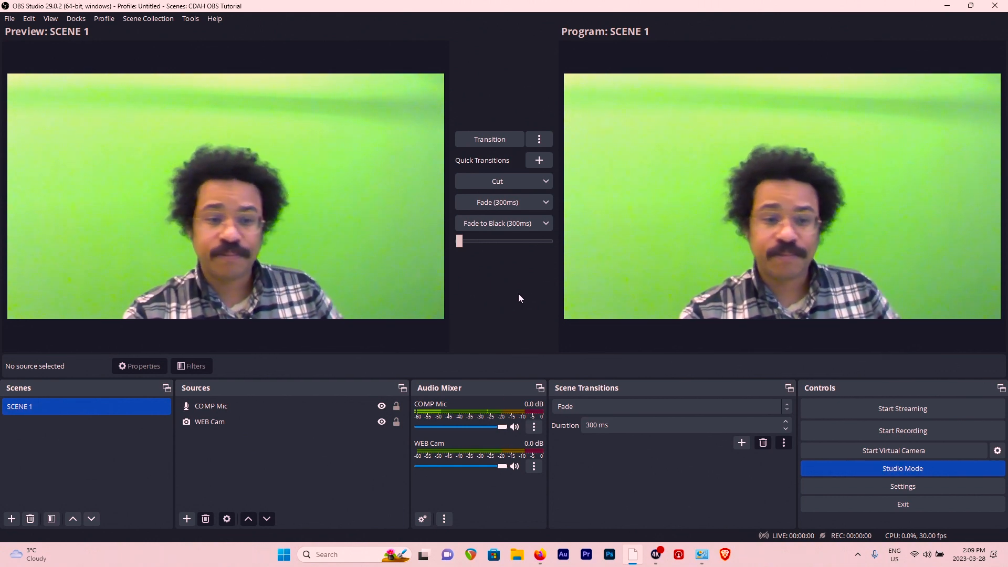
click(247, 422)
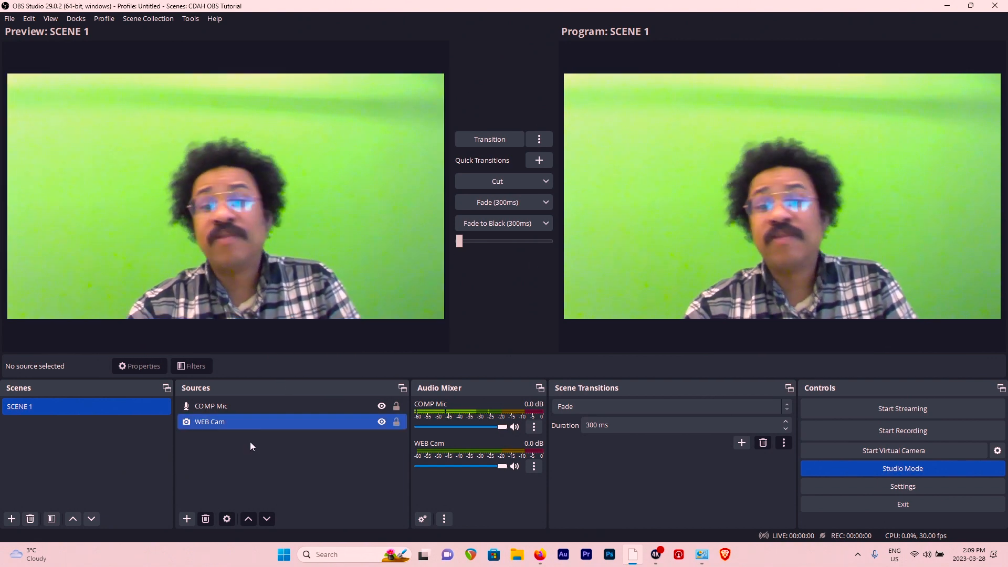
click(250, 446)
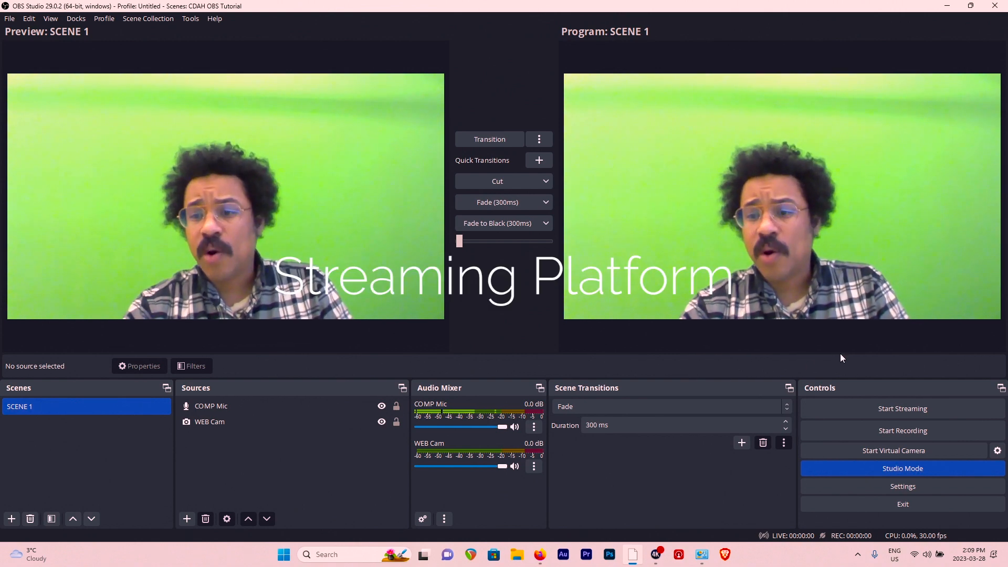
- Open the program settings, review the General options and bring up the streaming service settings
click(848, 489)
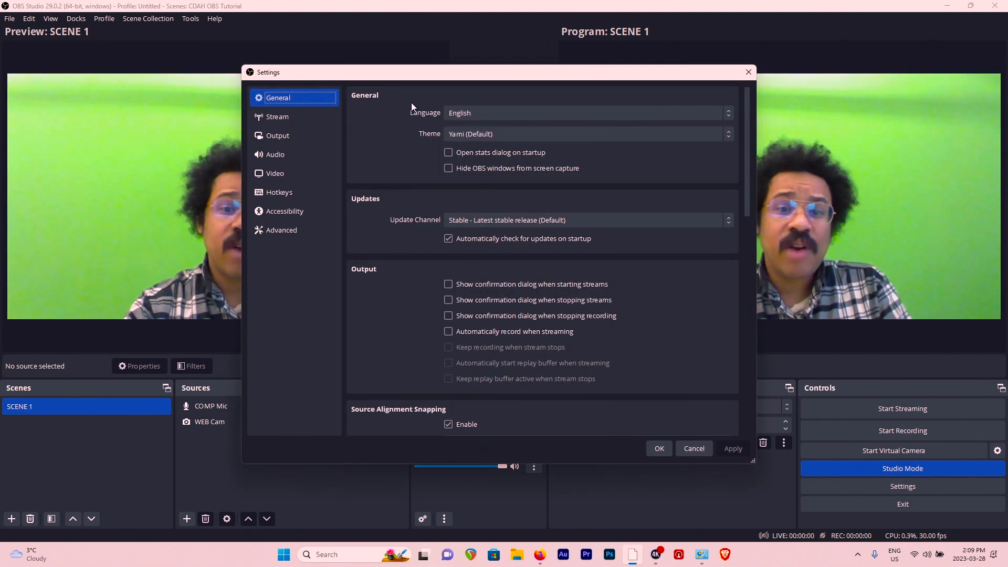
scroll(411, 107, down, 10)
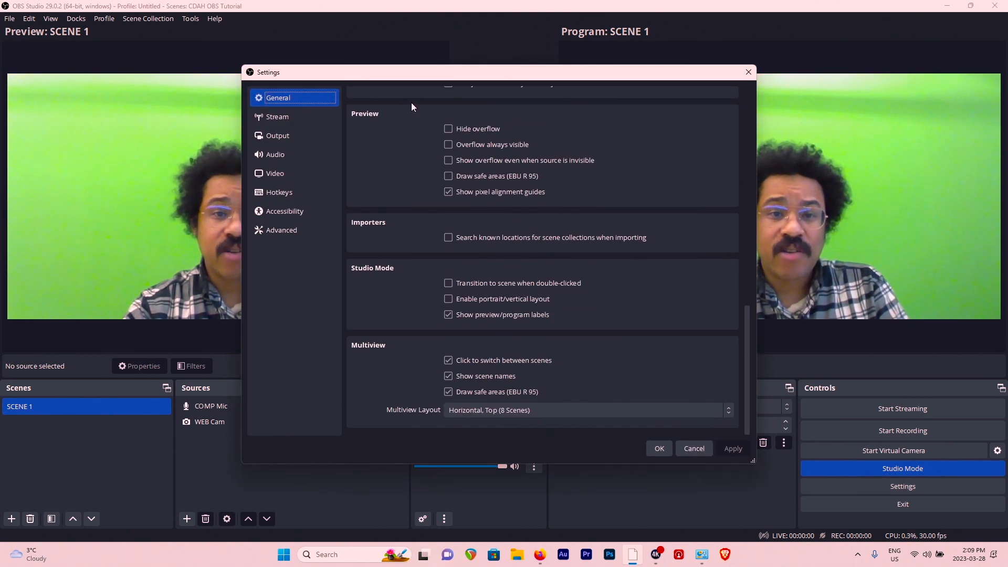
scroll(411, 105, up, 10)
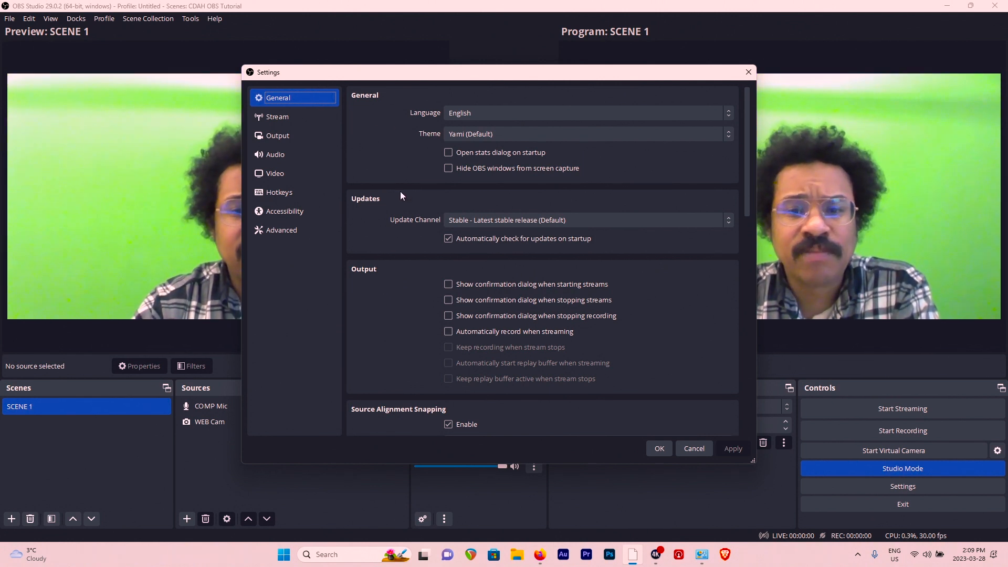
click(300, 118)
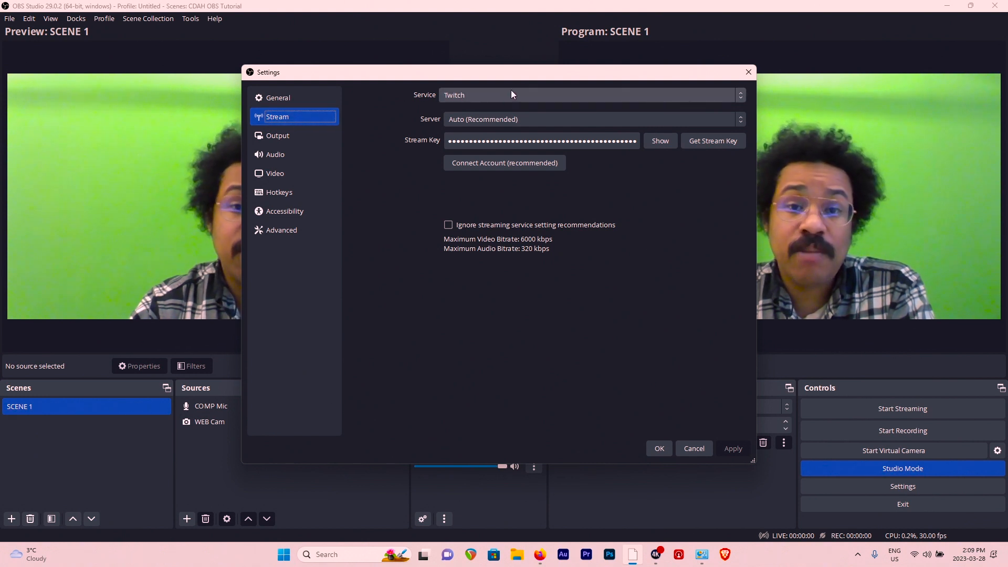
- Expand the streaming service choices to show all platforms and examine the full list
click(741, 94)
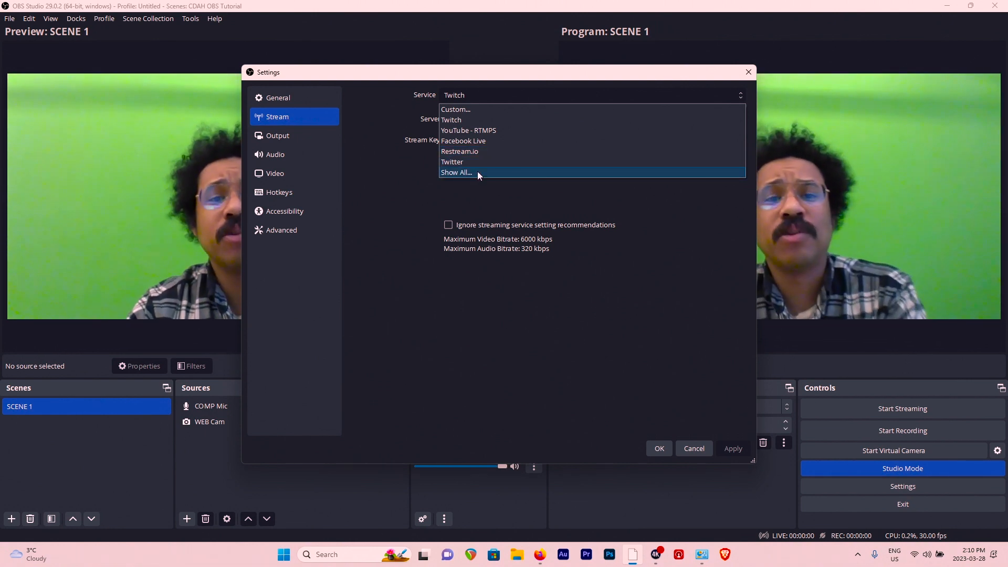
click(477, 172)
click(548, 95)
scroll(546, 210, down, 13)
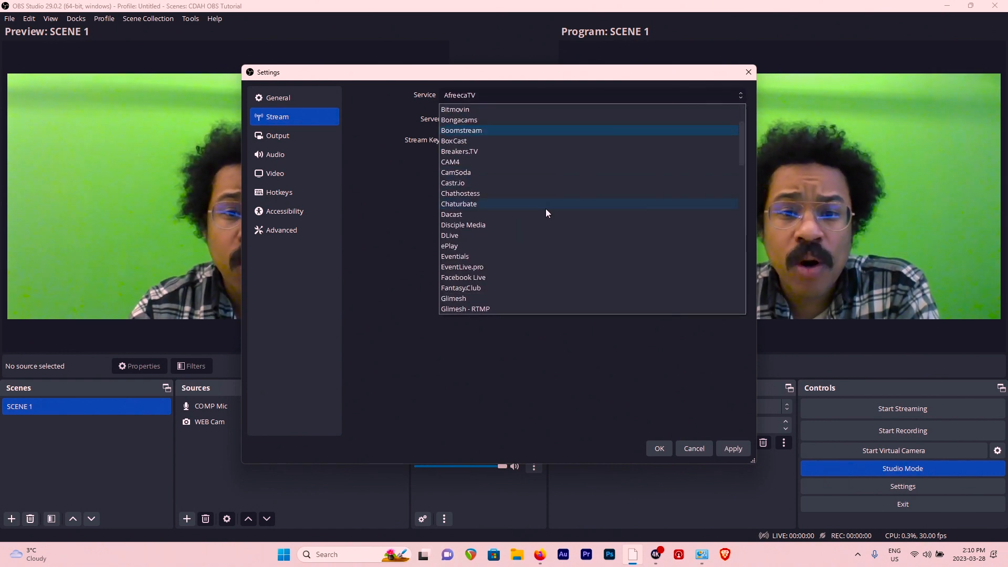
scroll(547, 210, down, 15)
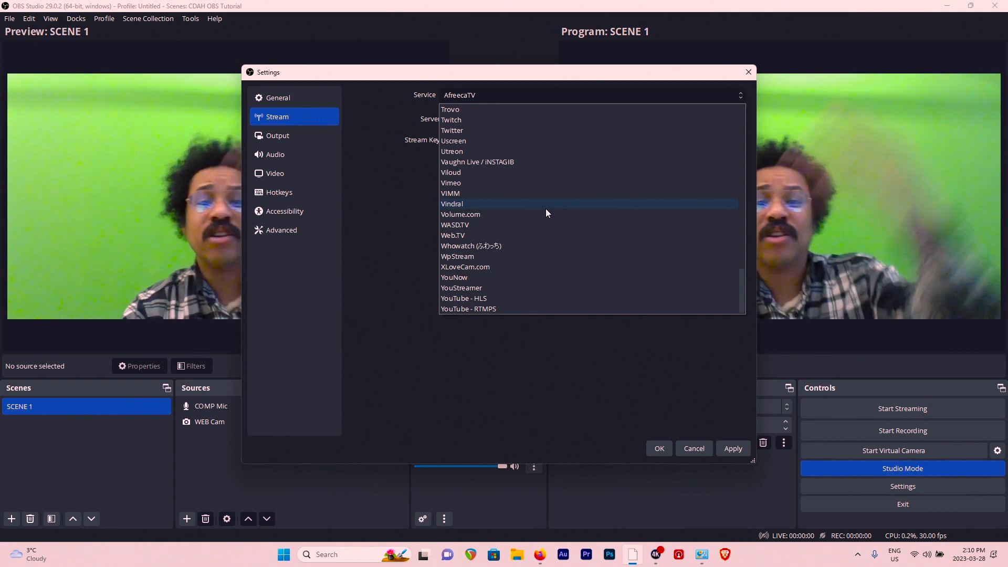
scroll(546, 210, up, 6)
scroll(546, 209, up, 5)
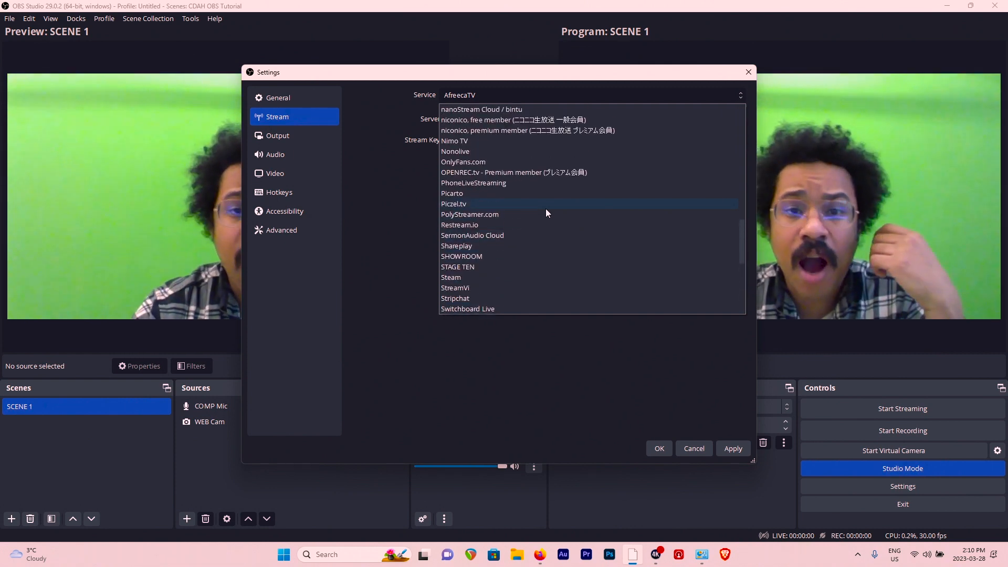
scroll(546, 214, up, 8)
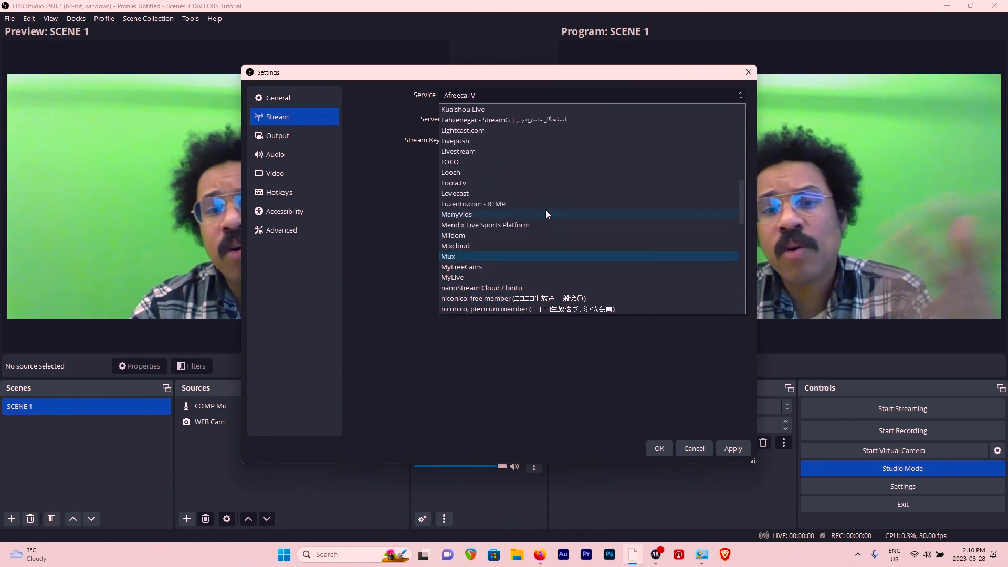
scroll(546, 214, up, 5)
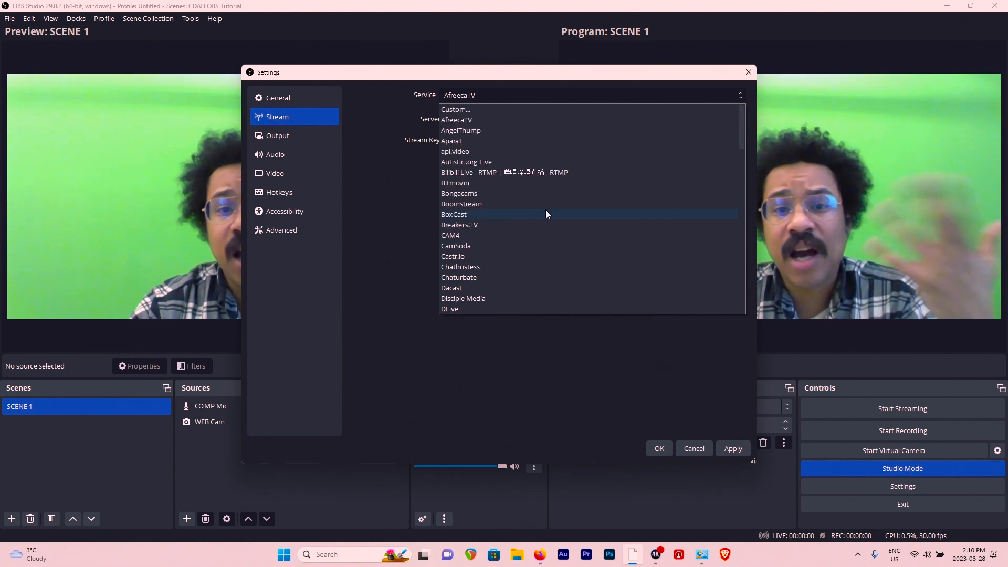
click(486, 120)
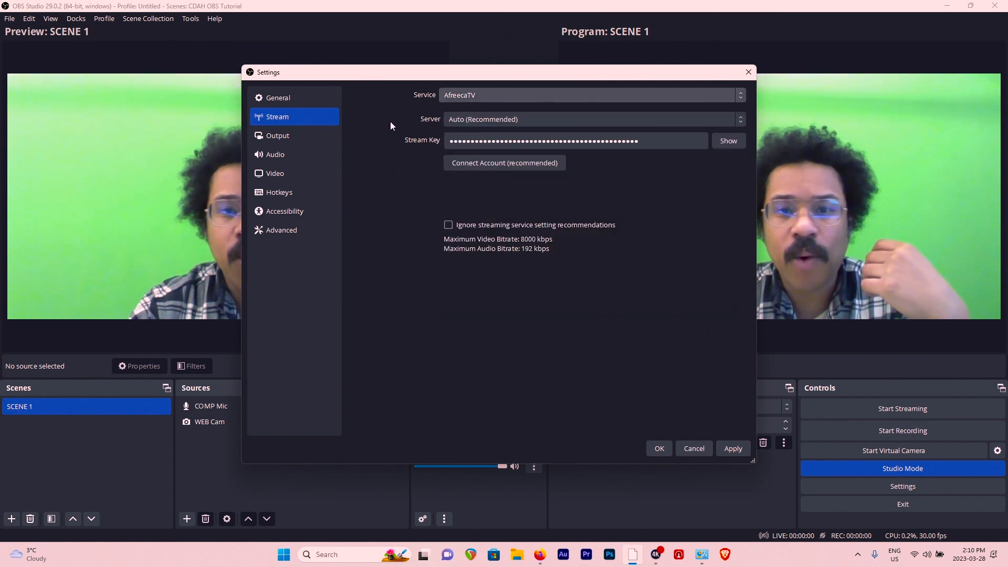
- Try Vaughn Live / iNSTAGIB and Twitch as the streaming service, and discard the settings changes
click(549, 95)
scroll(526, 222, down, 15)
scroll(526, 227, down, 4)
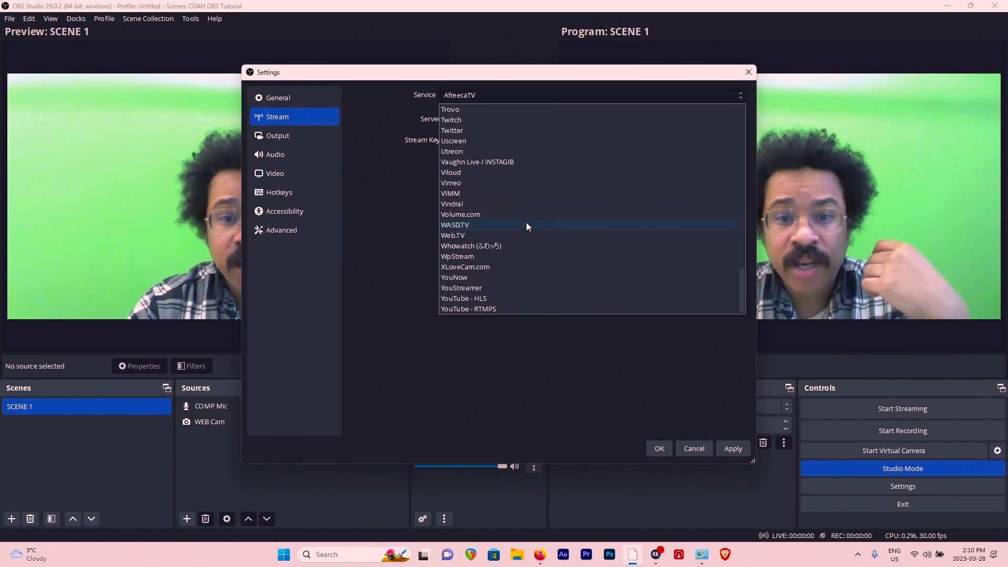
click(509, 203)
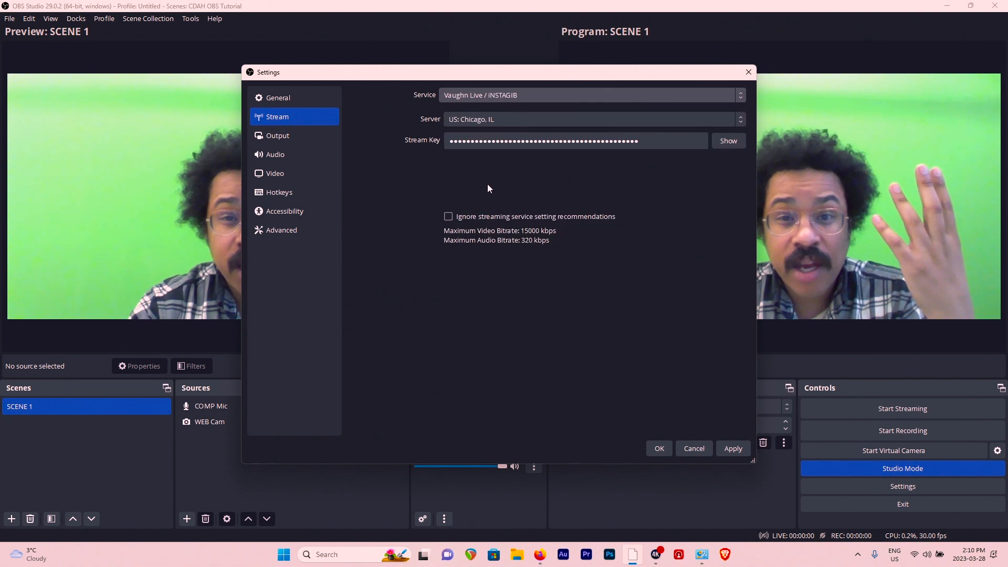
click(508, 94)
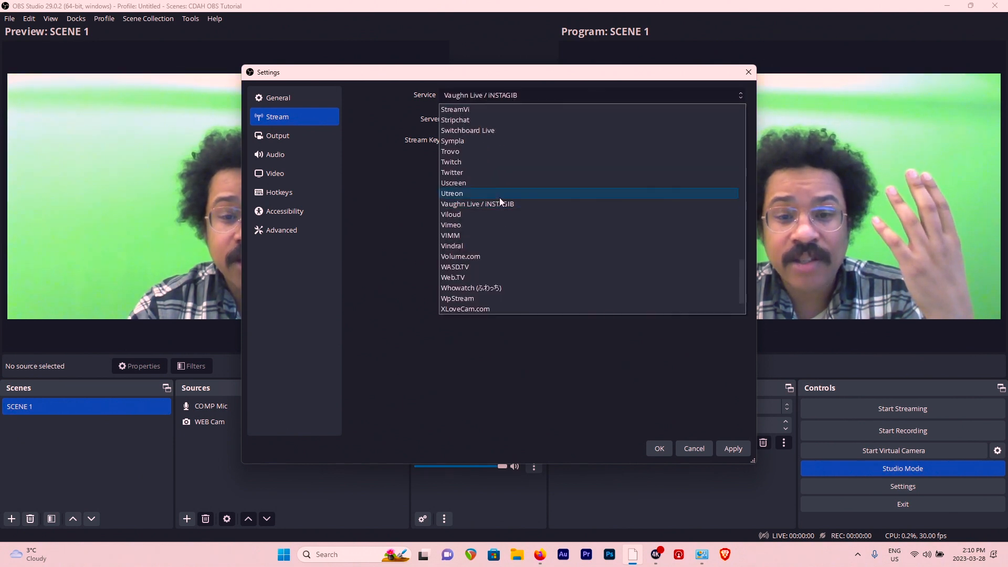
click(496, 161)
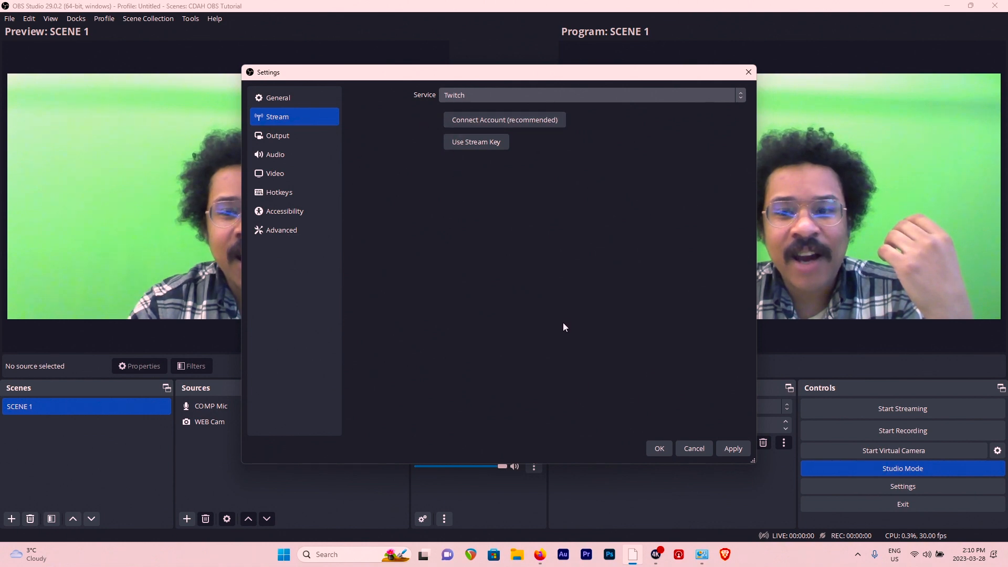
click(690, 445)
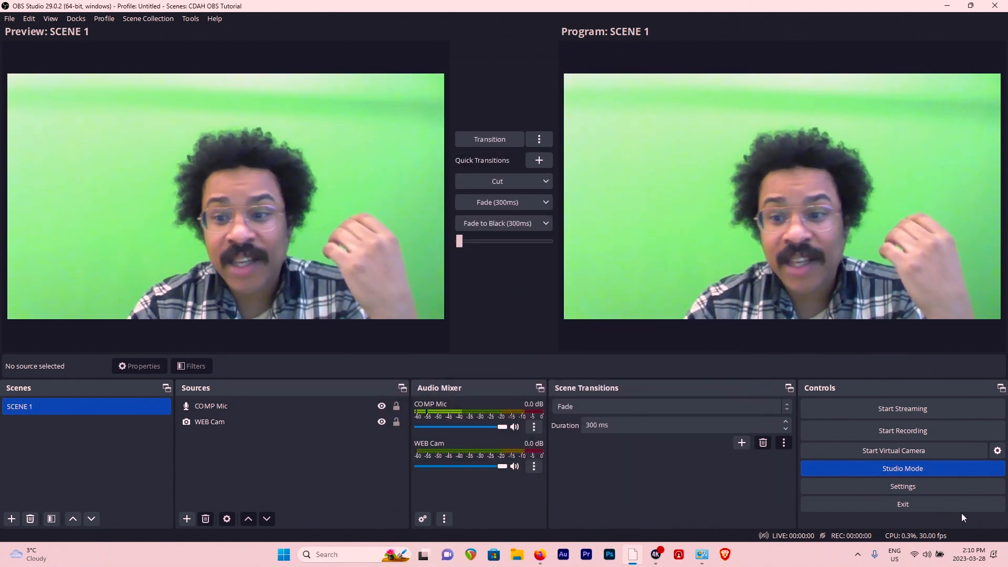
- In the streaming output settings, set the video bitrate to 5000 Kbps and the audio bitrate to 320
click(909, 484)
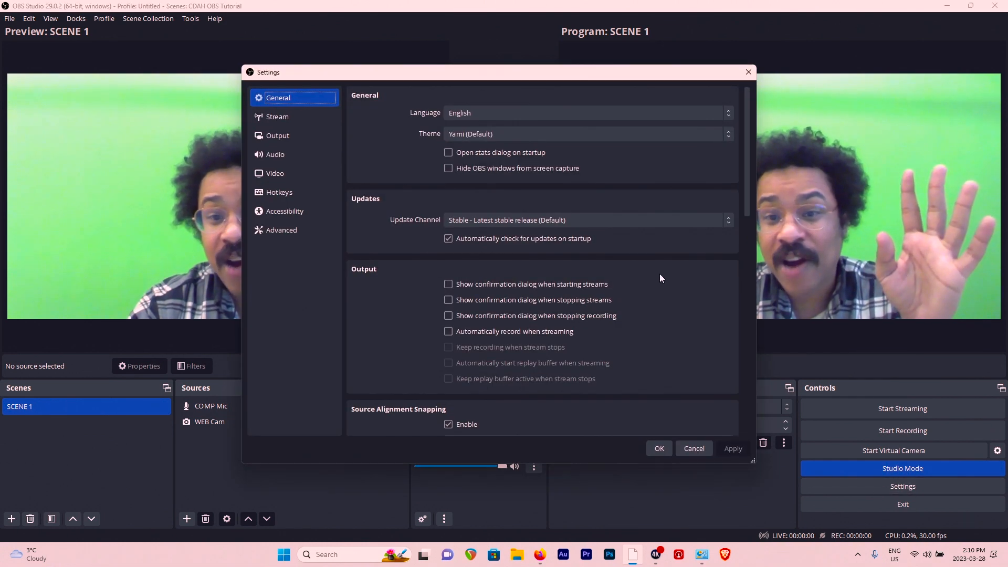
click(306, 117)
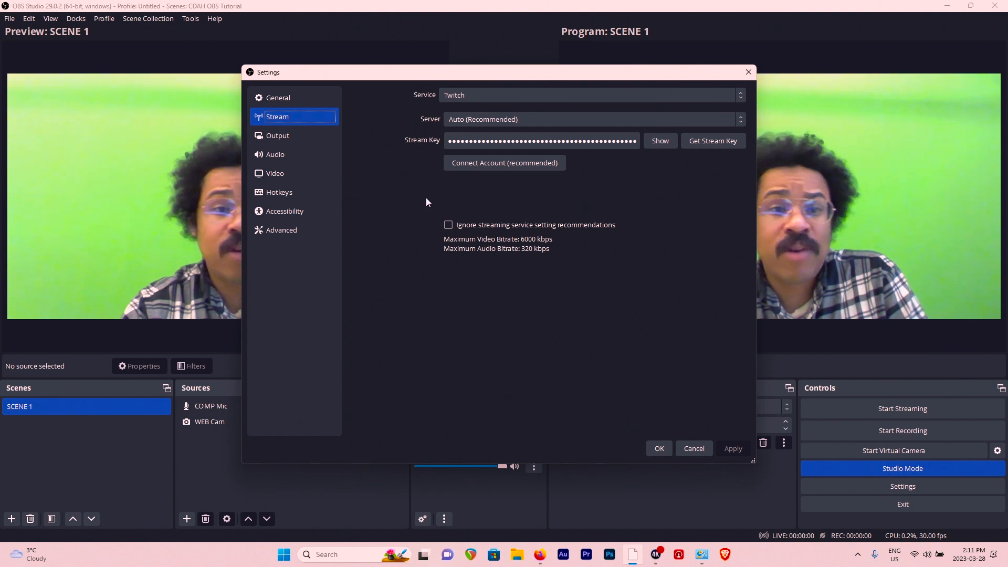
click(283, 136)
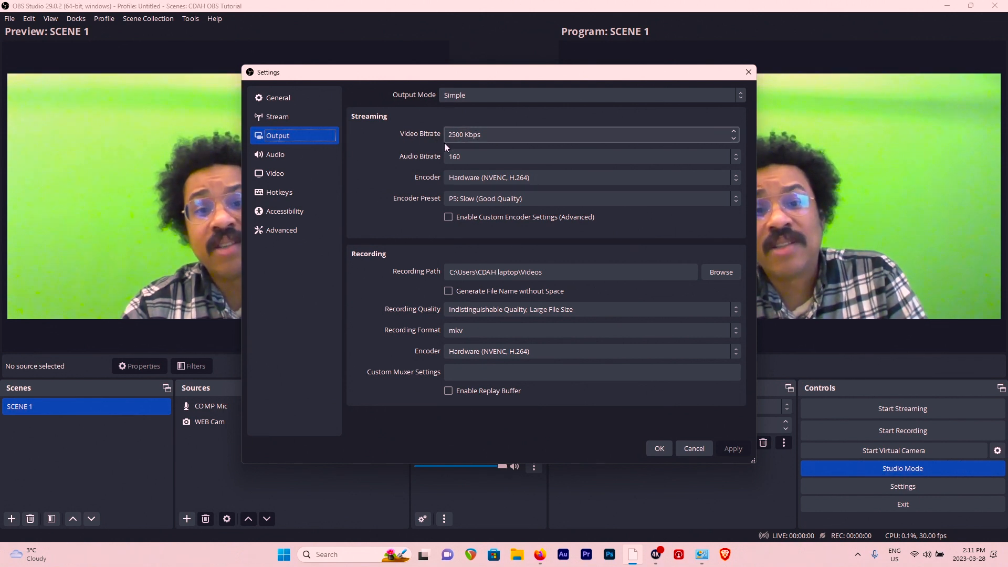
click(510, 136)
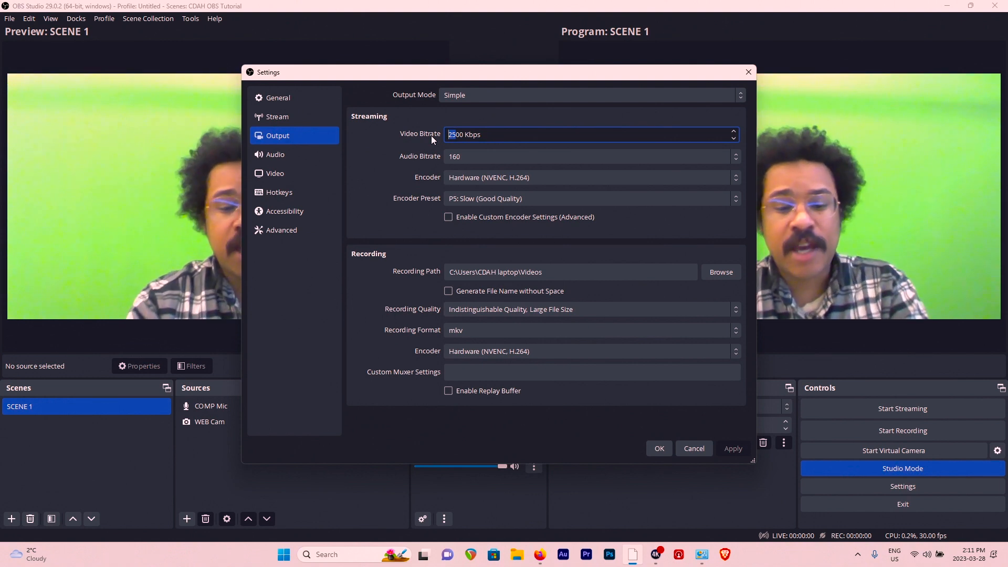
text(50)
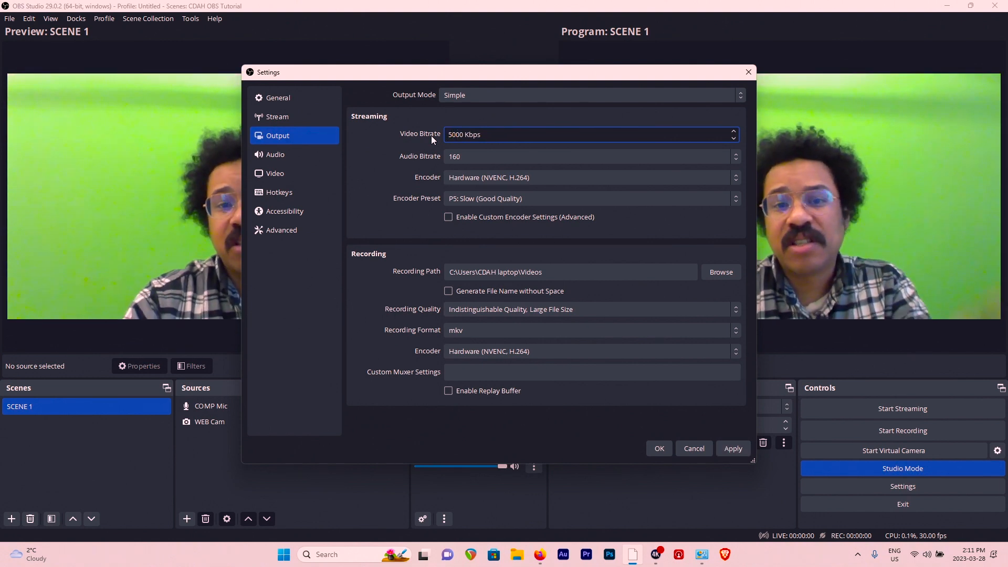
click(464, 157)
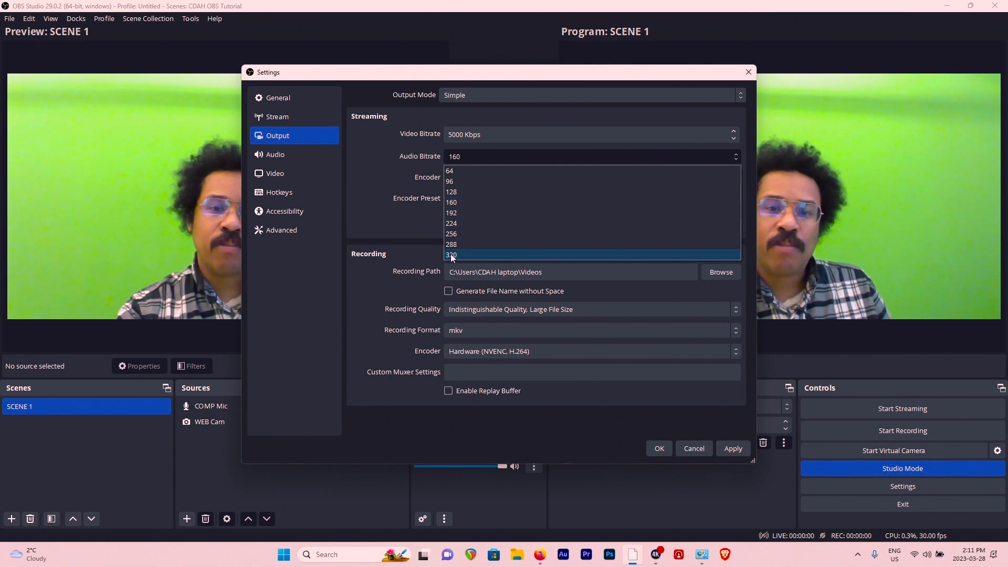
click(452, 256)
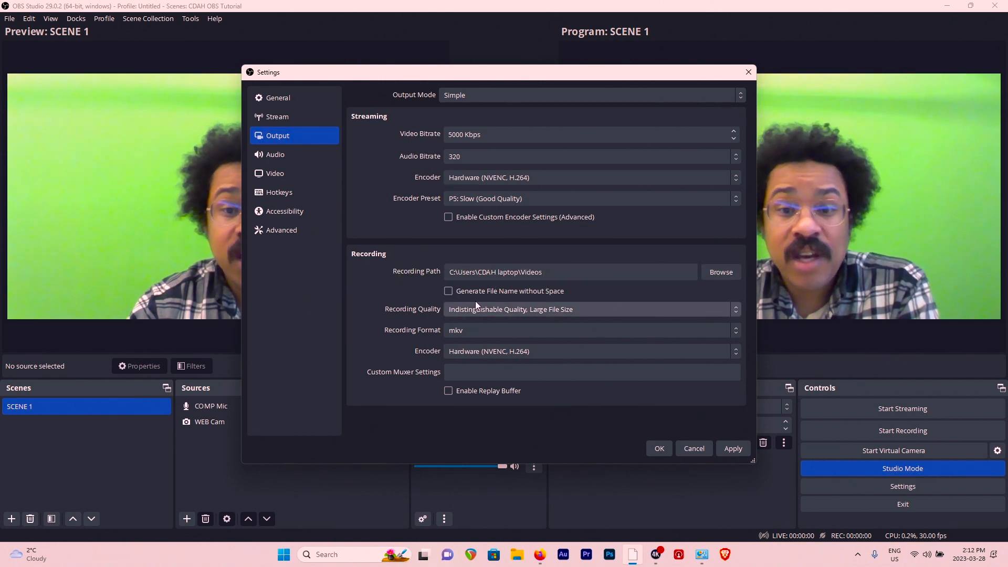
- Choose Indistinguishable Quality, Large File Size and the Hardware (NVENC, H.264) encoder for recording, and apply the output settings
click(506, 308)
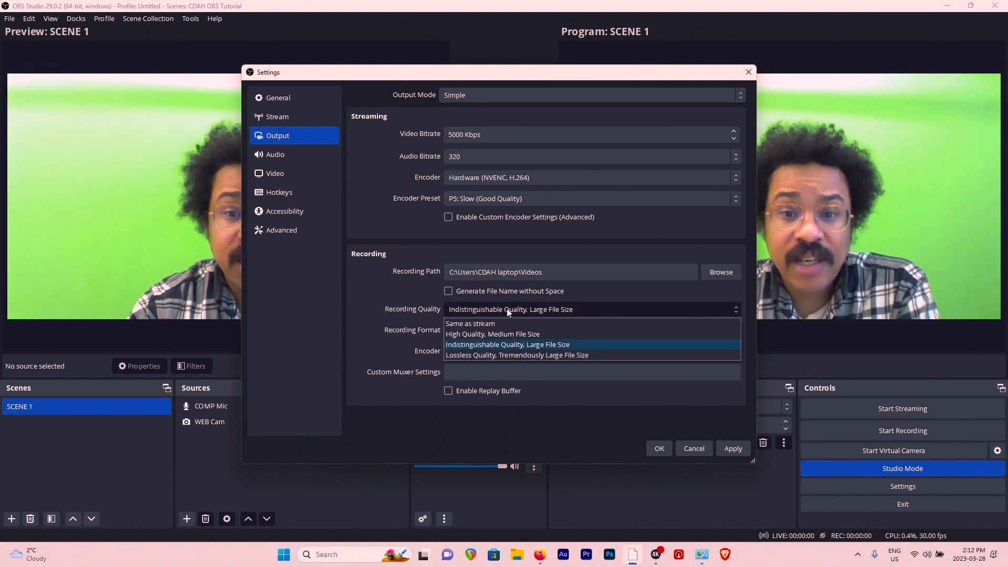
click(509, 345)
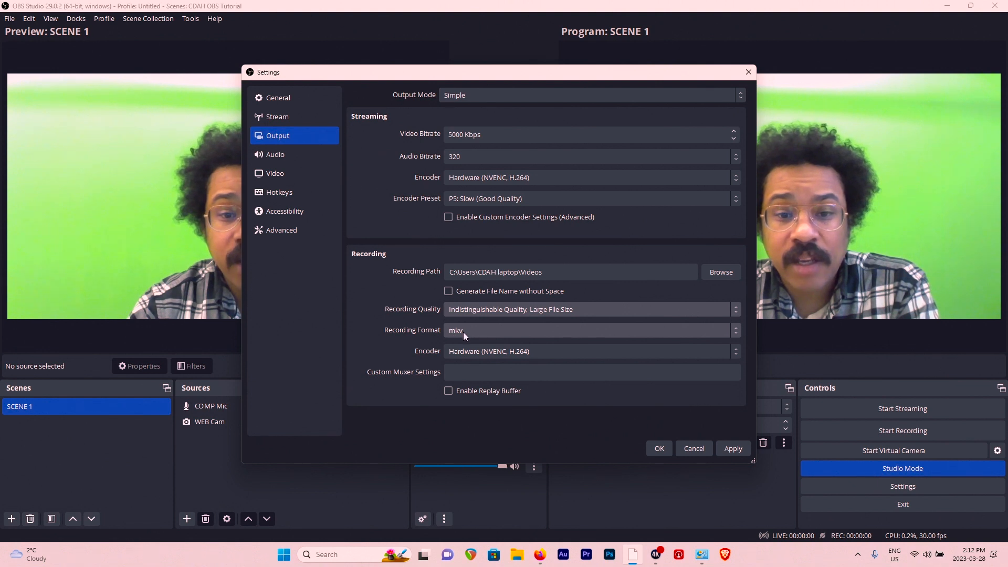
click(487, 354)
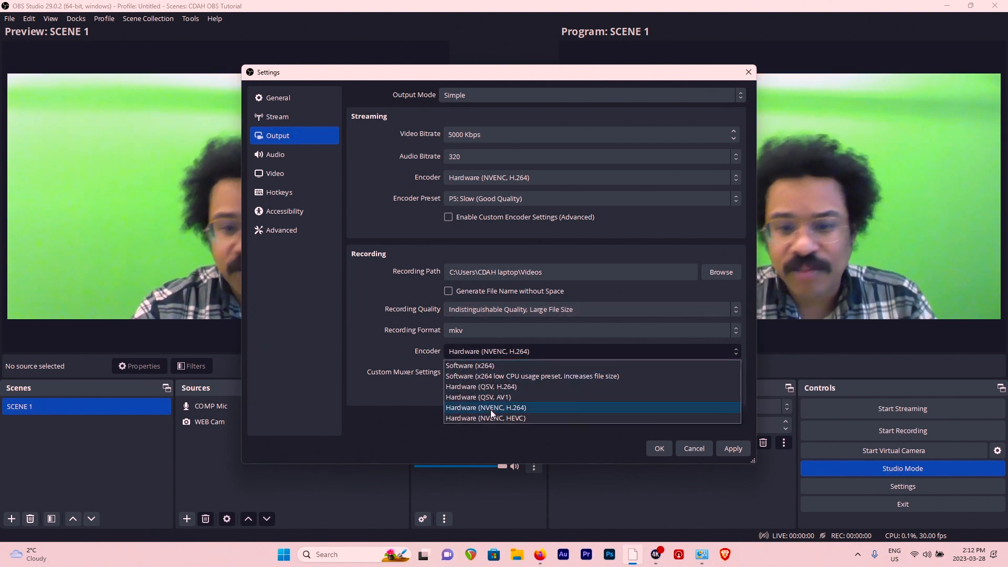
click(490, 409)
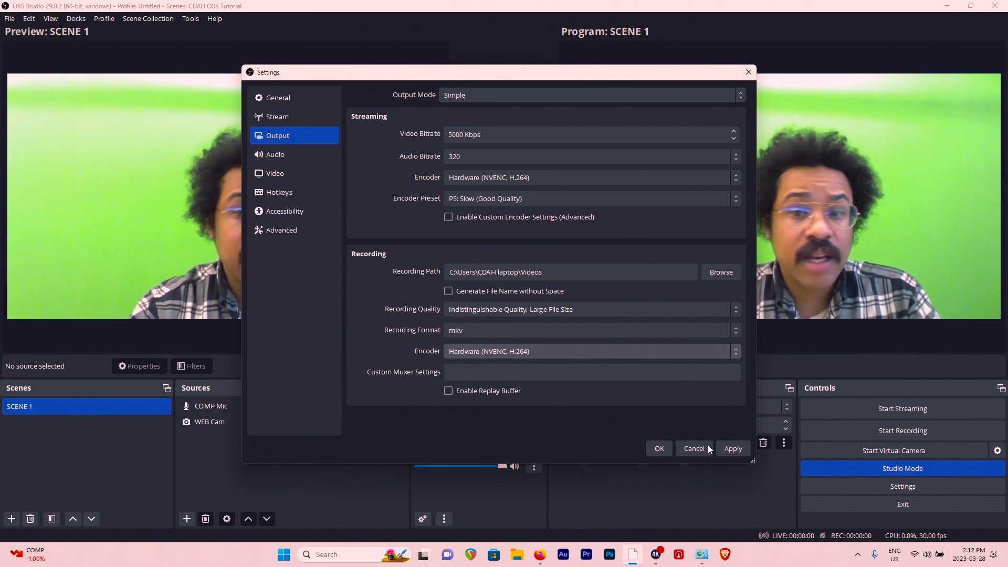
click(733, 449)
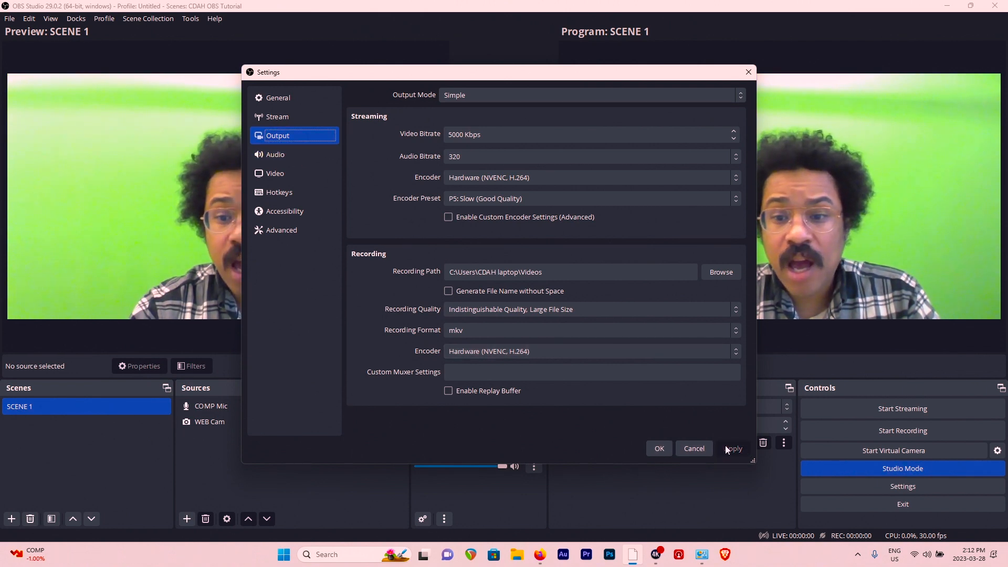
- Review the Audio, Video, Hotkeys and Accessibility settings, including the audio monitoring and push-to-talk options
click(294, 156)
scroll(436, 196, down, 5)
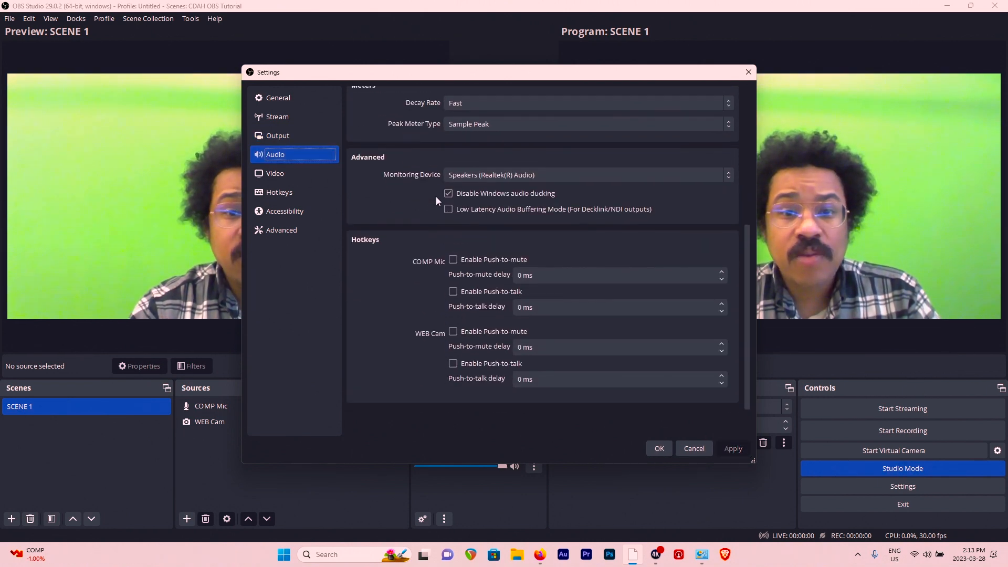
scroll(435, 196, up, 5)
scroll(436, 197, down, 5)
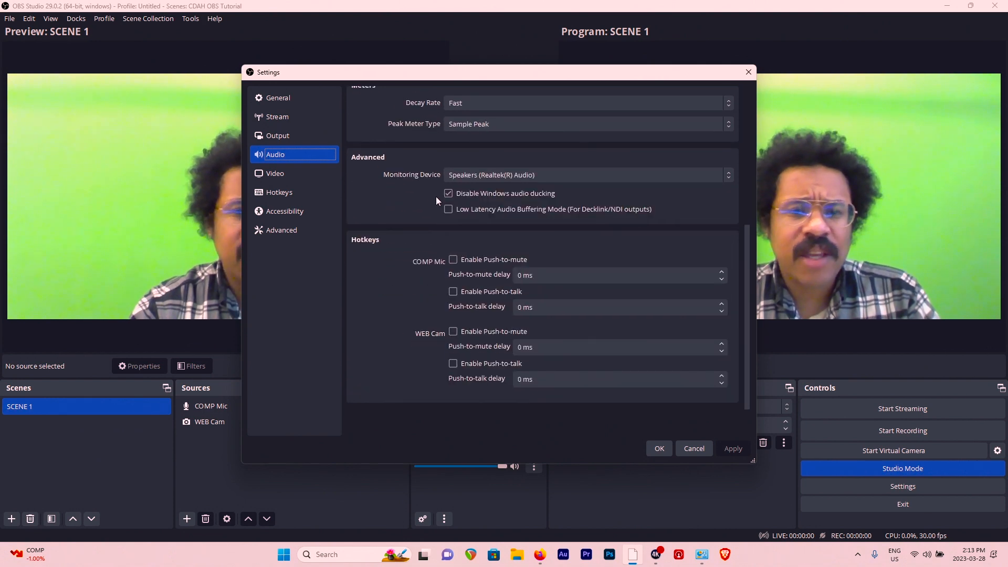
click(294, 172)
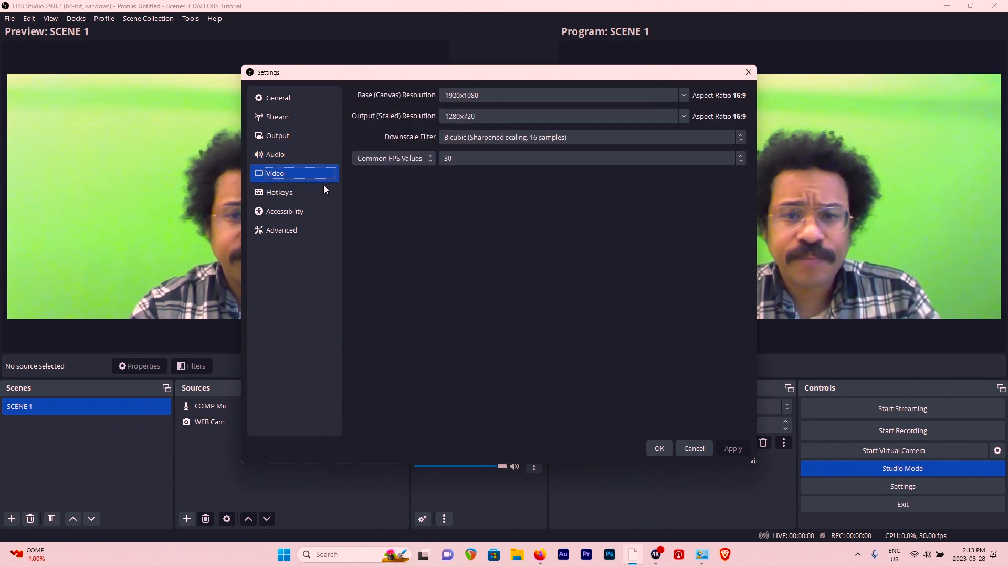
click(288, 193)
click(292, 210)
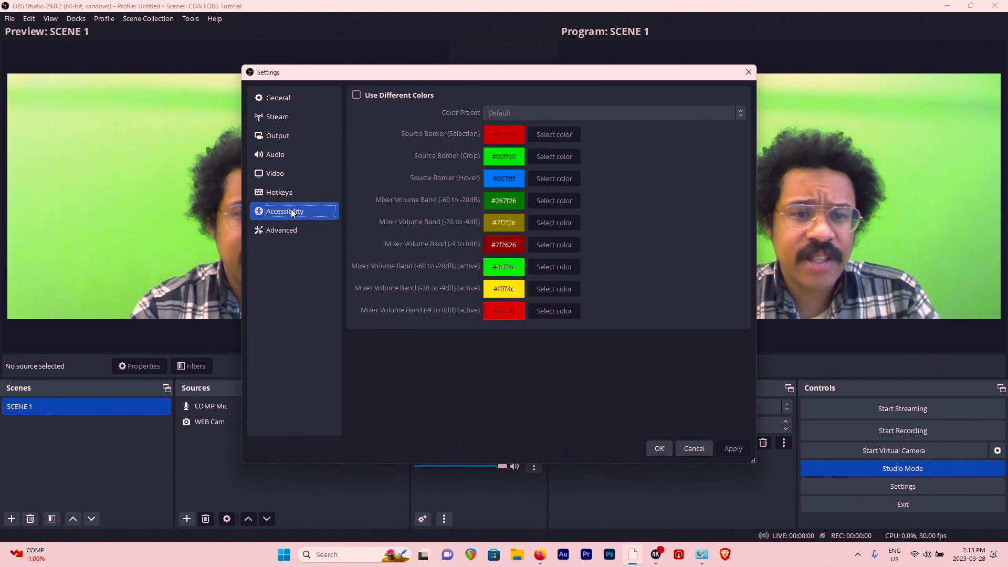
- In the advanced recording settings, enable automatic remuxing to mp4, apply the change and close the settings
click(287, 228)
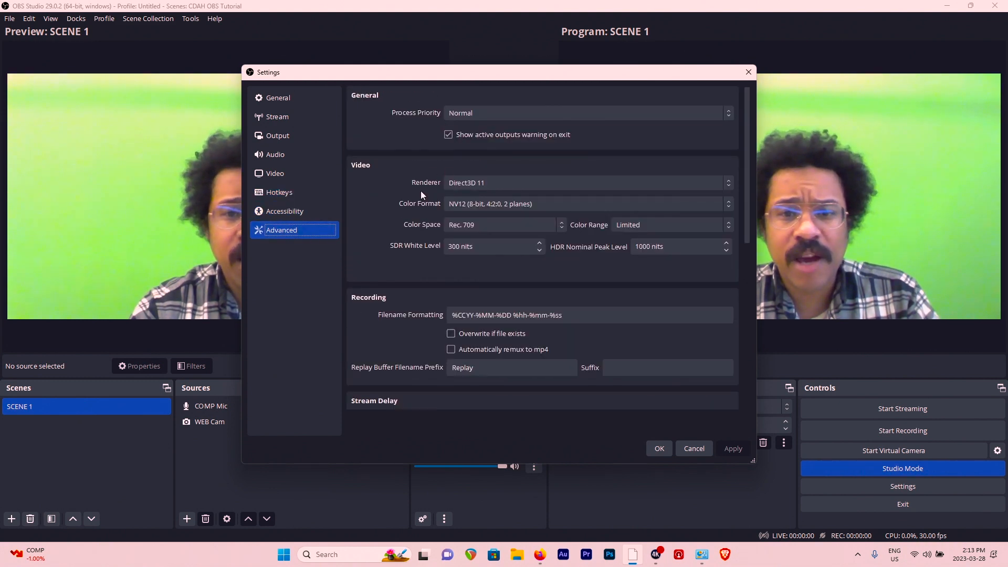
scroll(395, 160, down, 2)
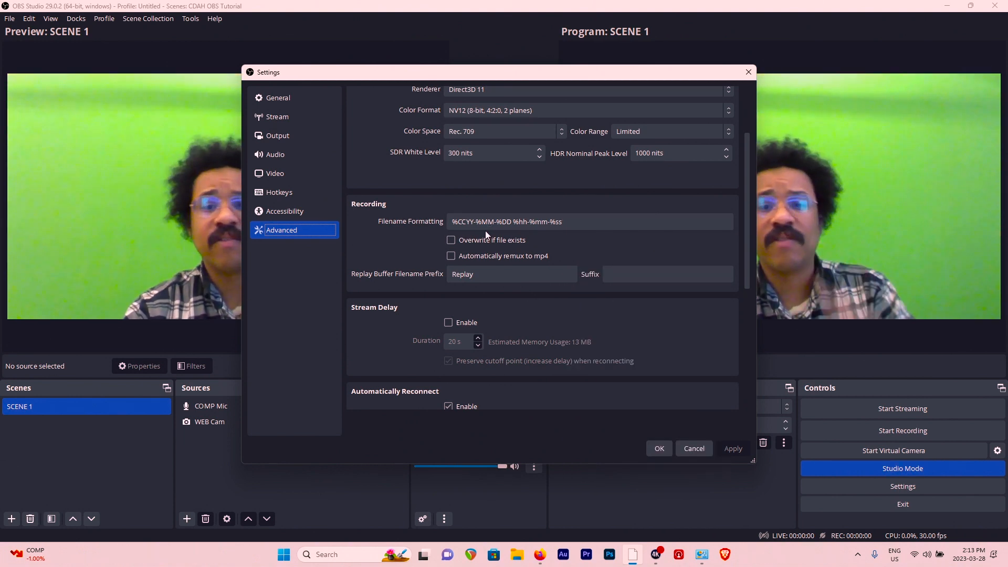
click(467, 223)
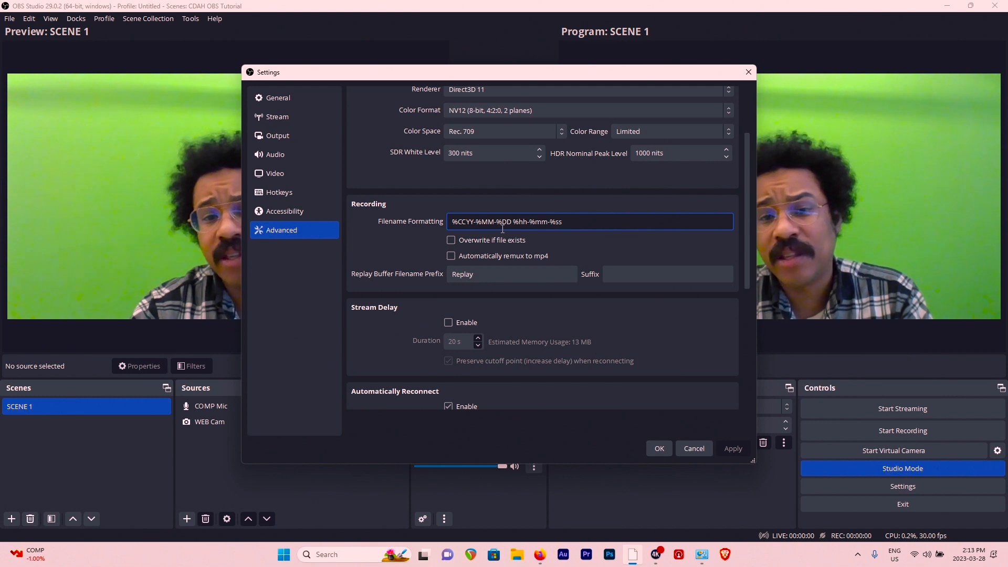
click(410, 239)
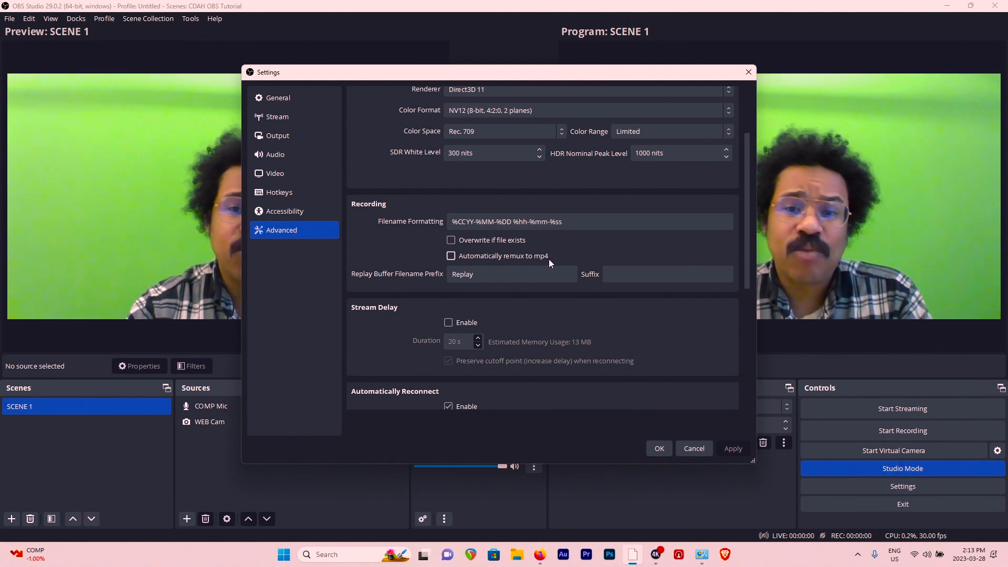
click(450, 256)
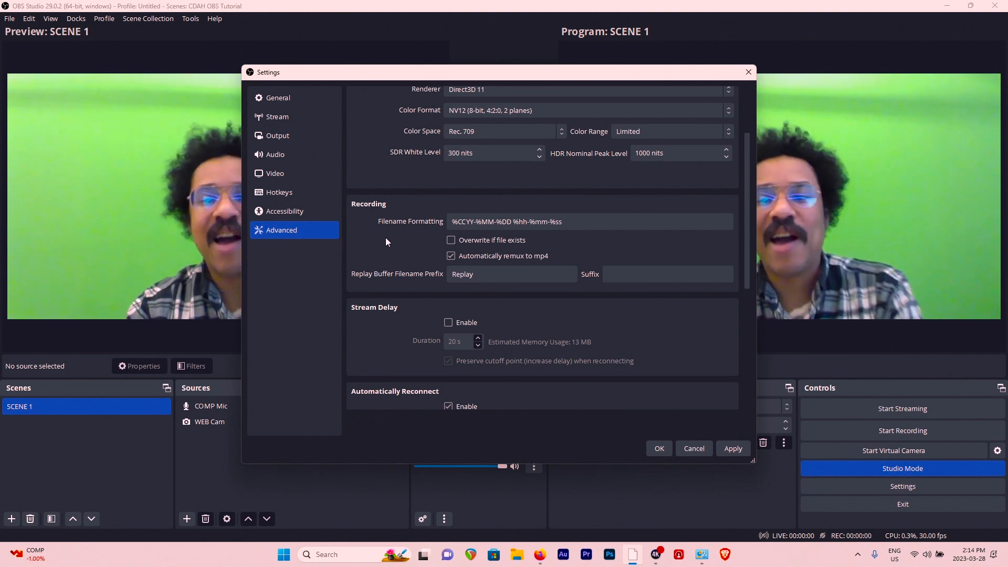
scroll(415, 298, down, 2)
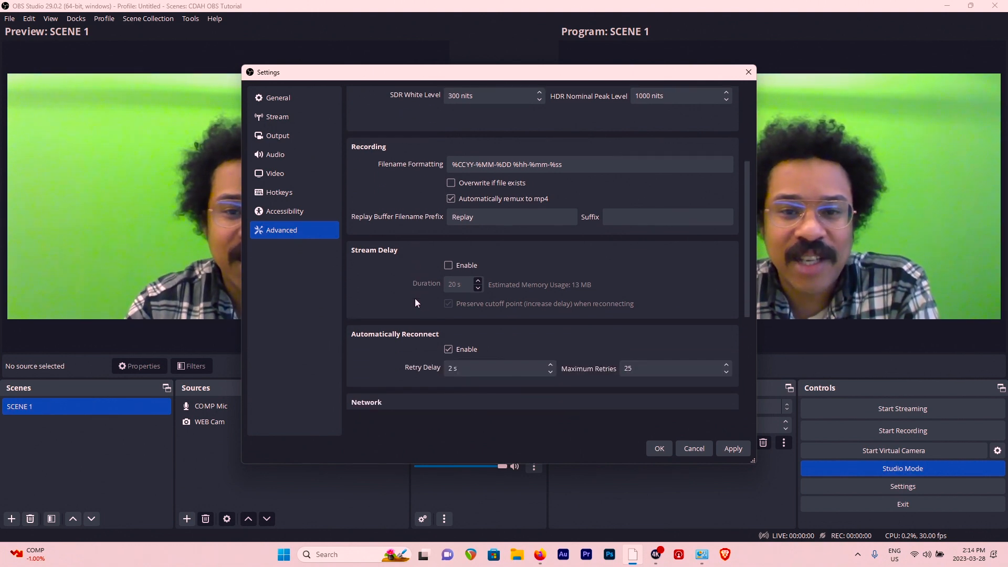
scroll(416, 299, up, 3)
scroll(409, 305, down, 6)
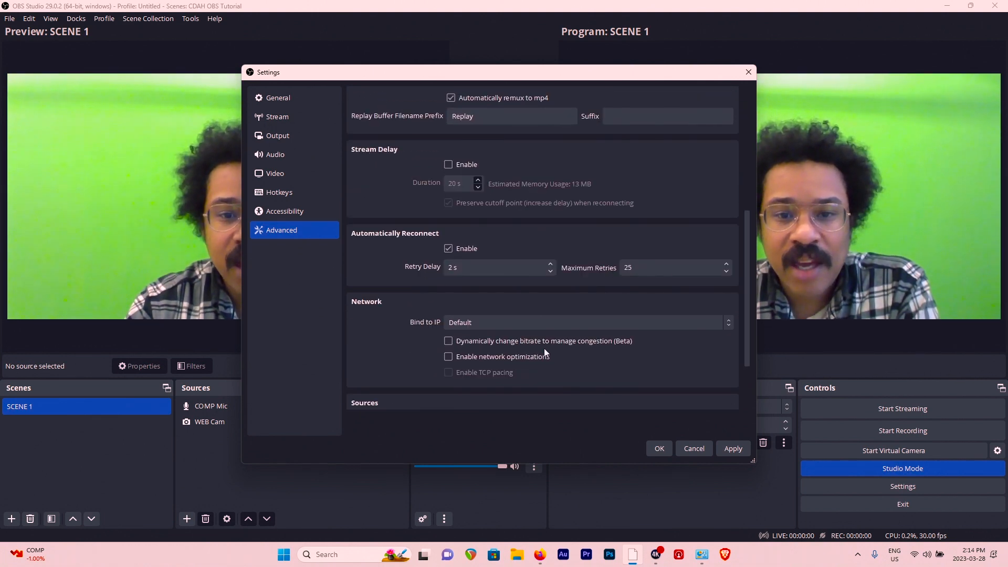
click(734, 449)
click(659, 449)
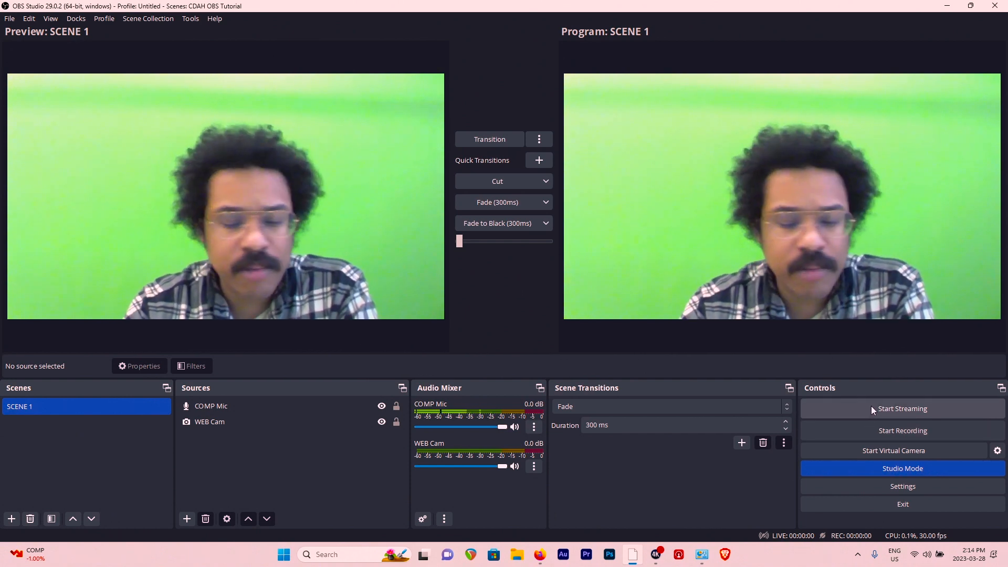
- Start streaming and recording the scene together, and stop the recording and the stream when the session is over
click(868, 413)
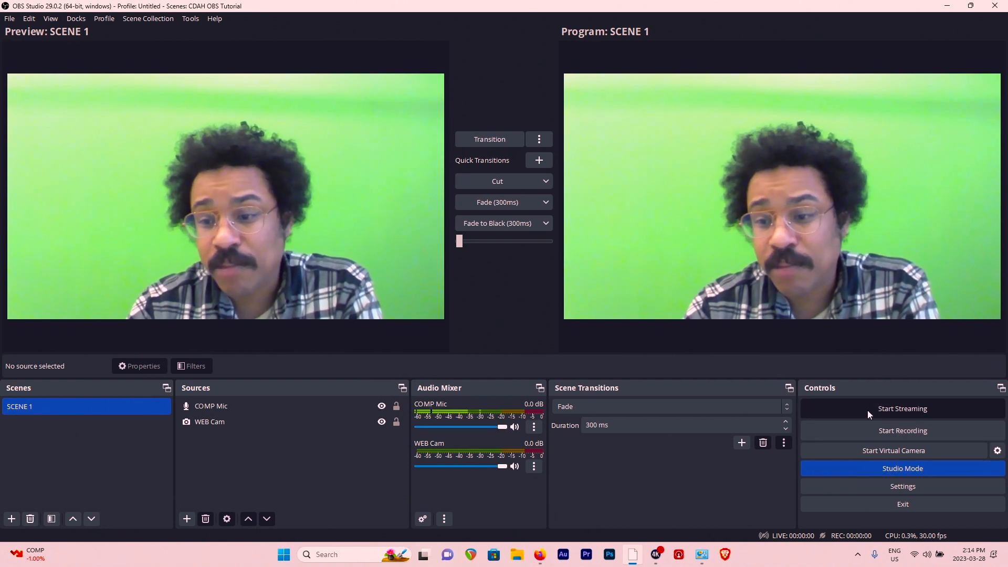
click(865, 430)
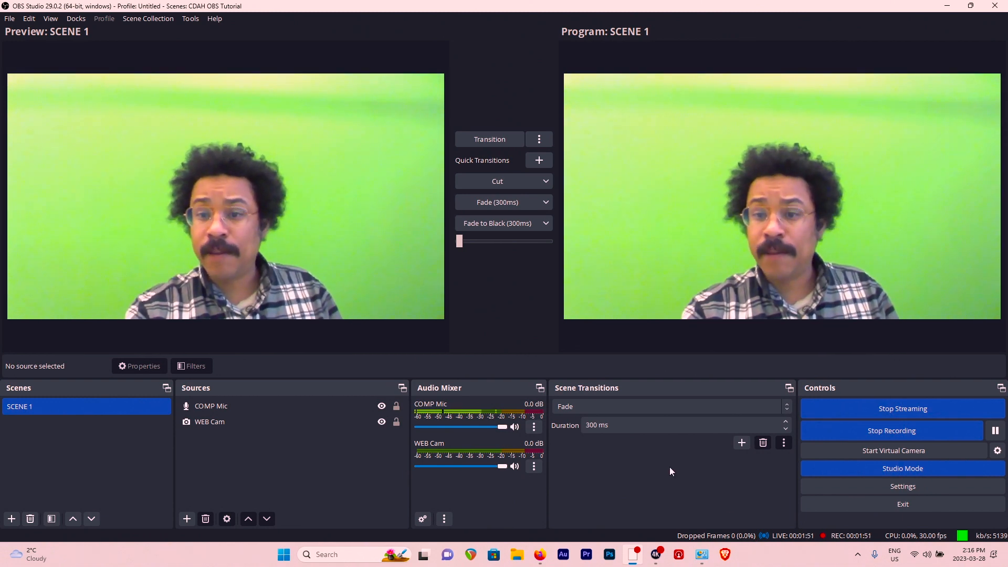
click(881, 431)
click(880, 415)
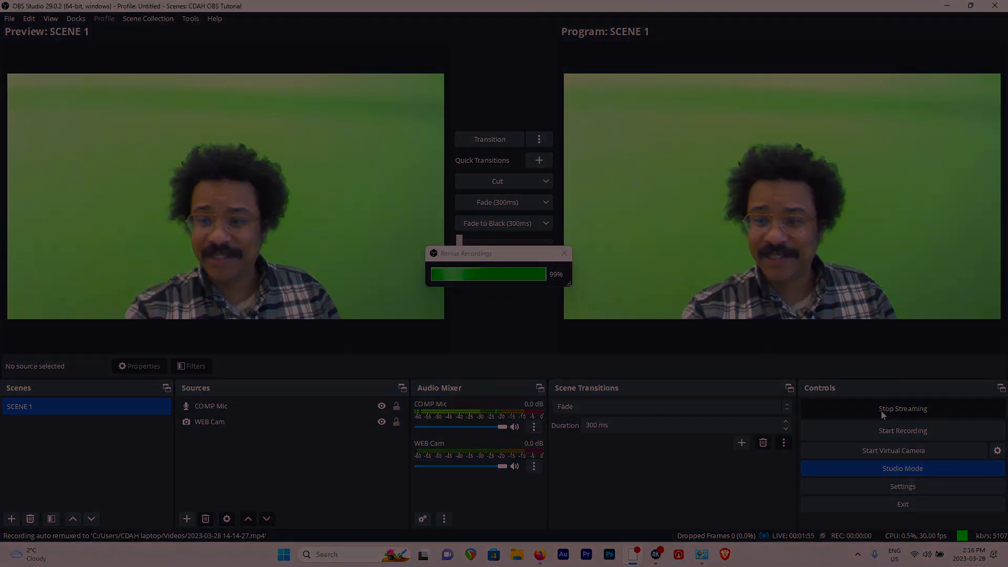